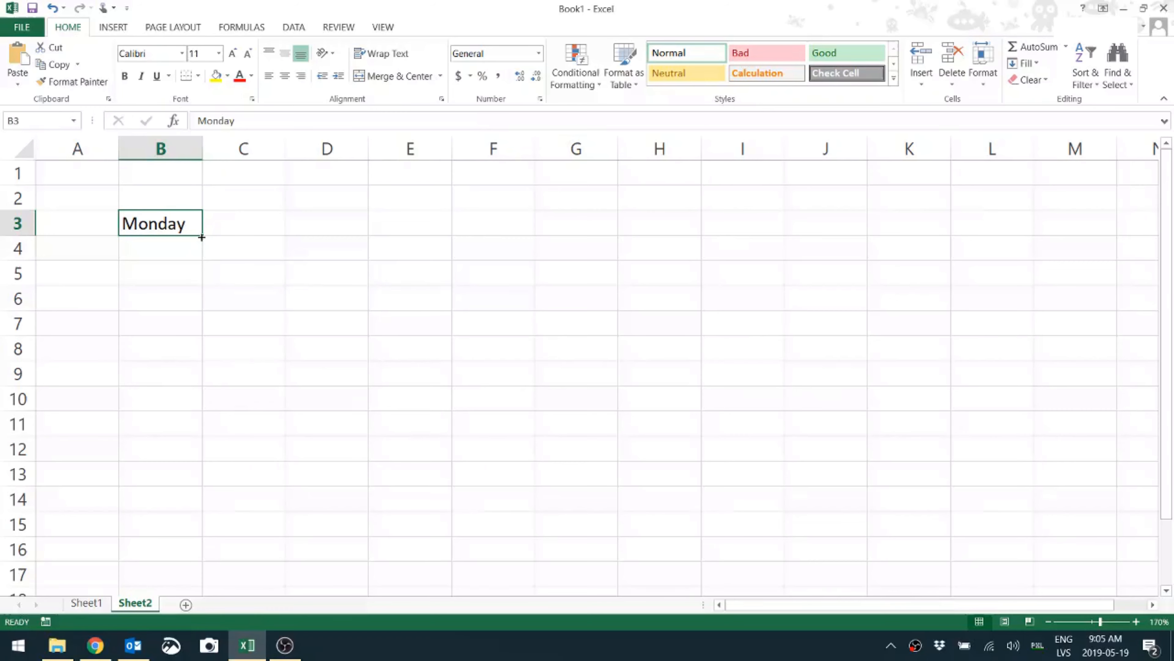
# Auto-fill Monday through Sunday into B3:B9 and autofit column B to fit Wednesday
pyautogui.moveTo(202, 237); pyautogui.dragTo(198, 388)
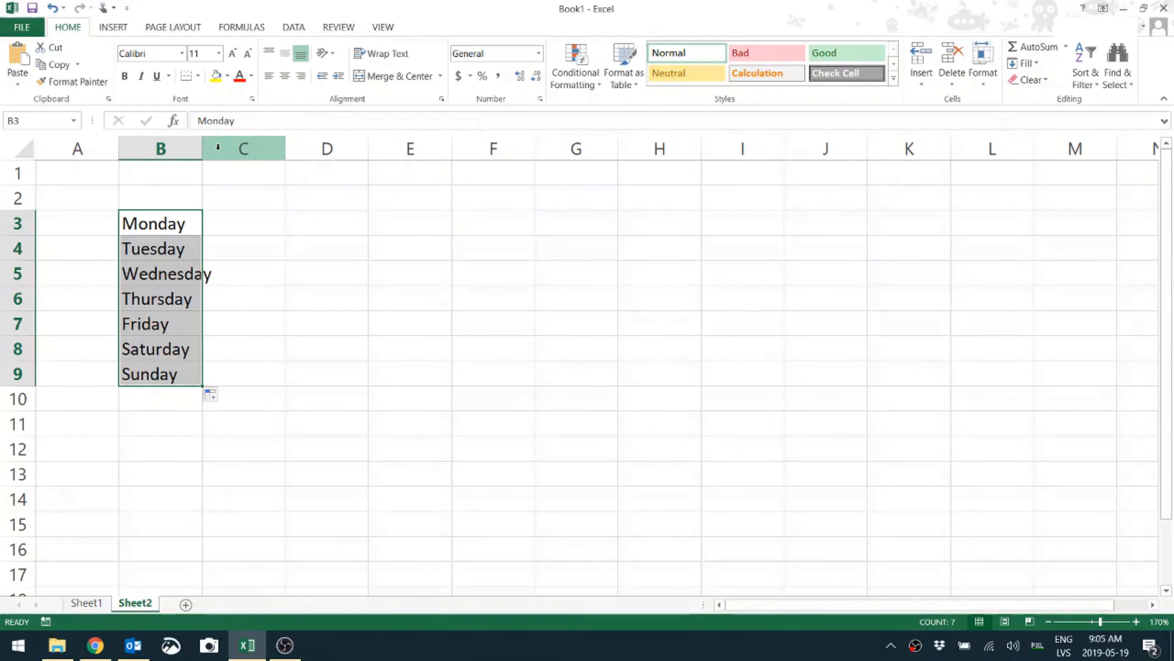
pyautogui.doubleClick(202, 148)
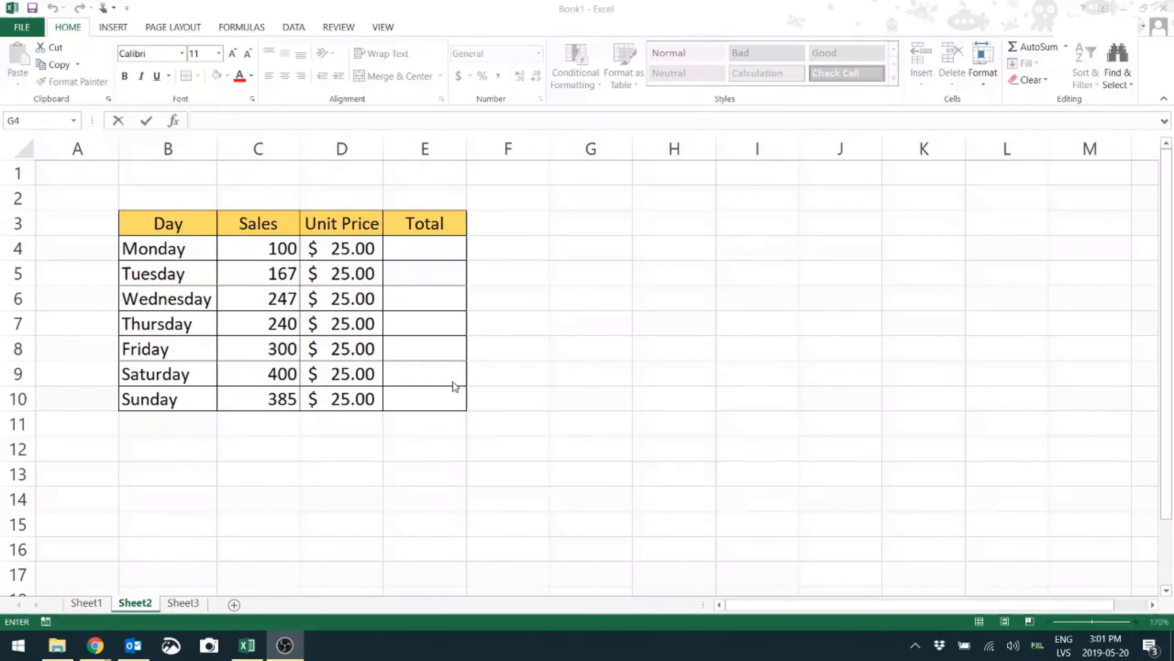
# Enter =C4*D4 in E4, fill it down to E10, and autofit column E
pyautogui.click(269, 255)
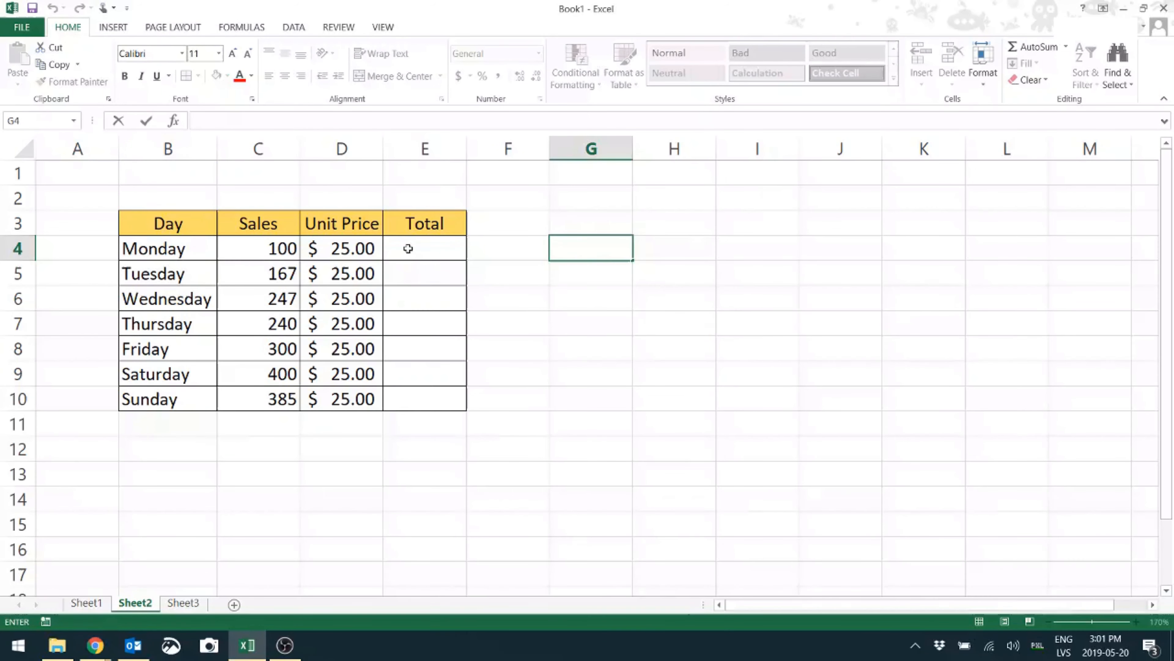
pyautogui.click(434, 255)
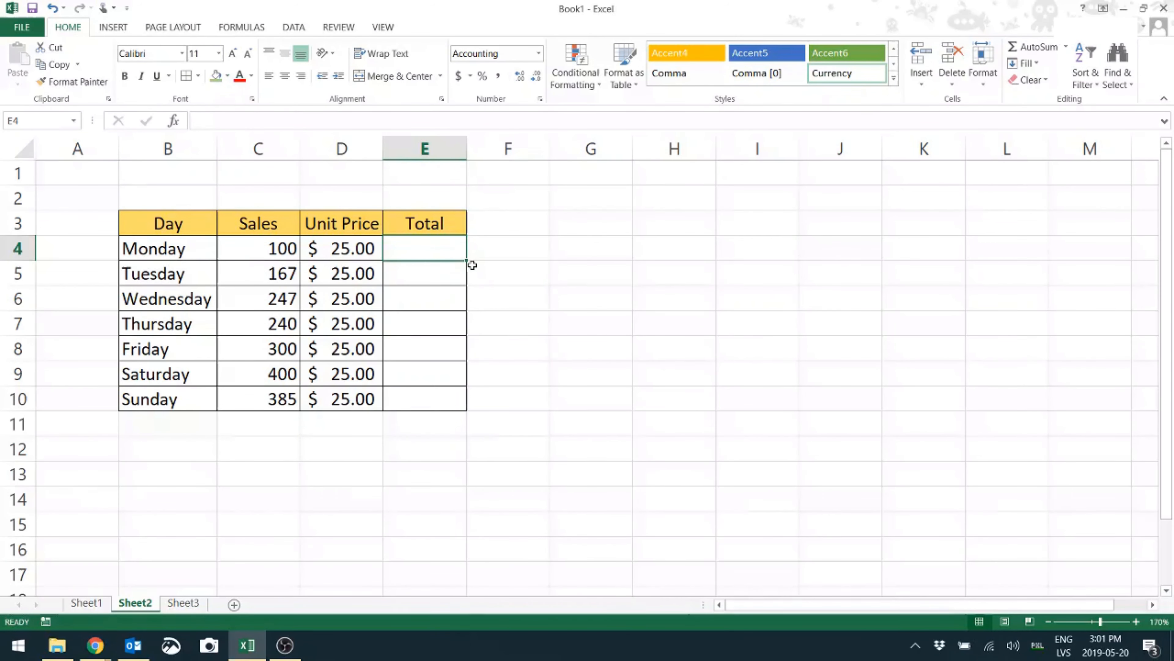
pyautogui.write('=')
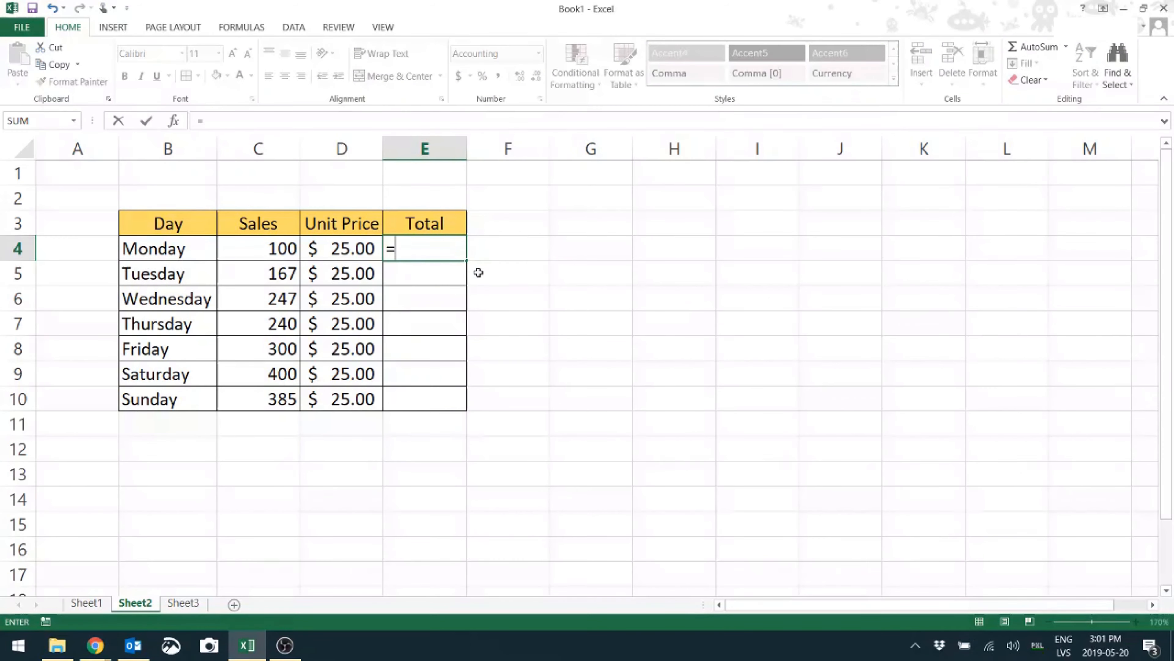
pyautogui.click(256, 249)
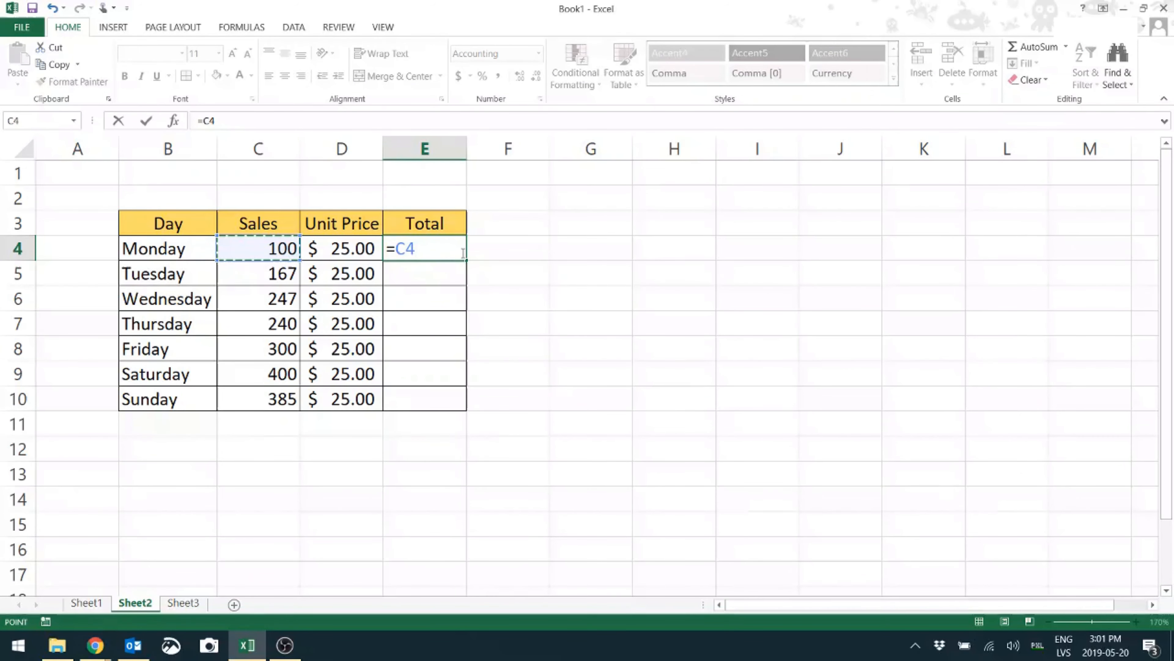
pyautogui.write('*')
pyautogui.click(375, 251)
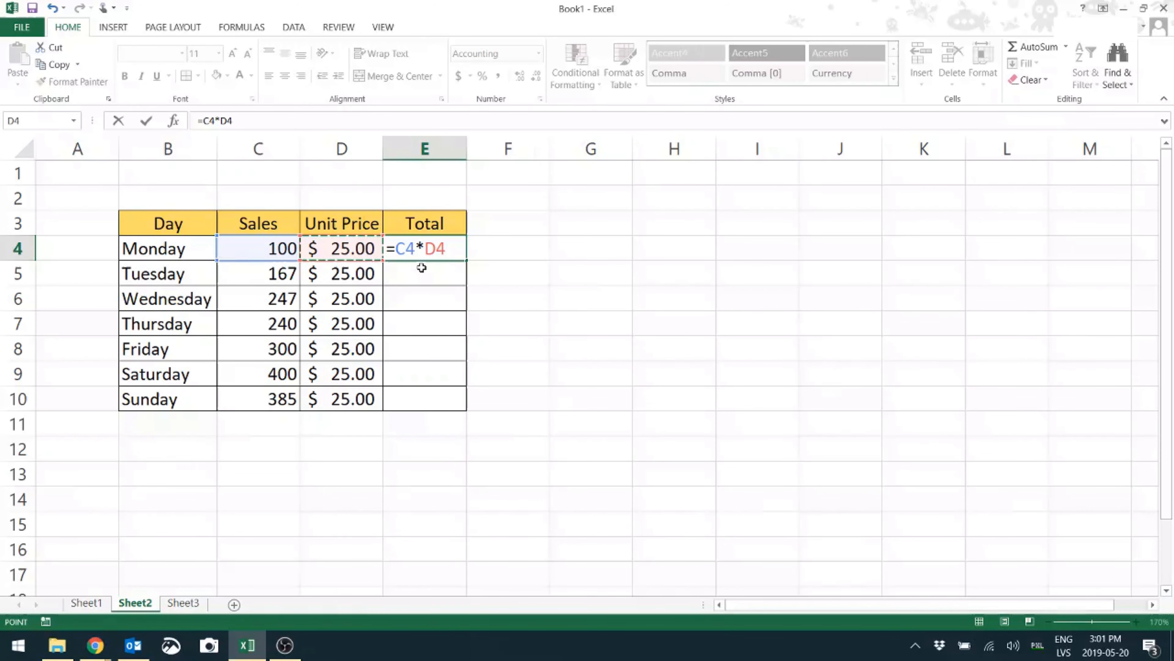
pyautogui.press('Return')
pyautogui.click(464, 256)
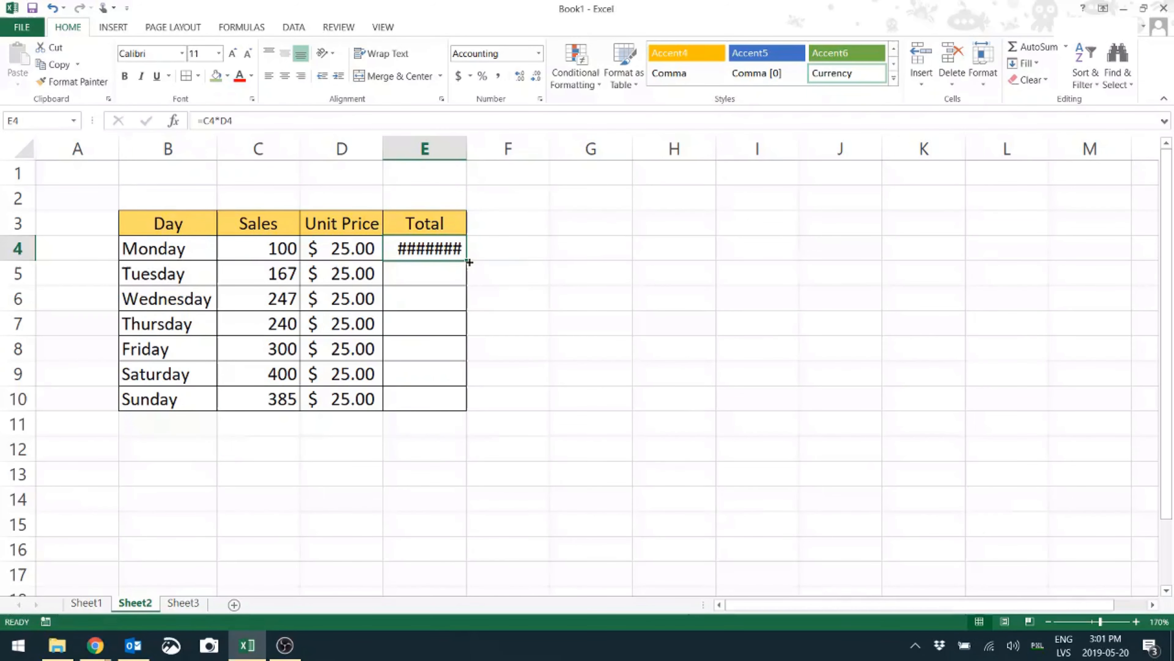
pyautogui.moveTo(469, 261); pyautogui.dragTo(473, 415)
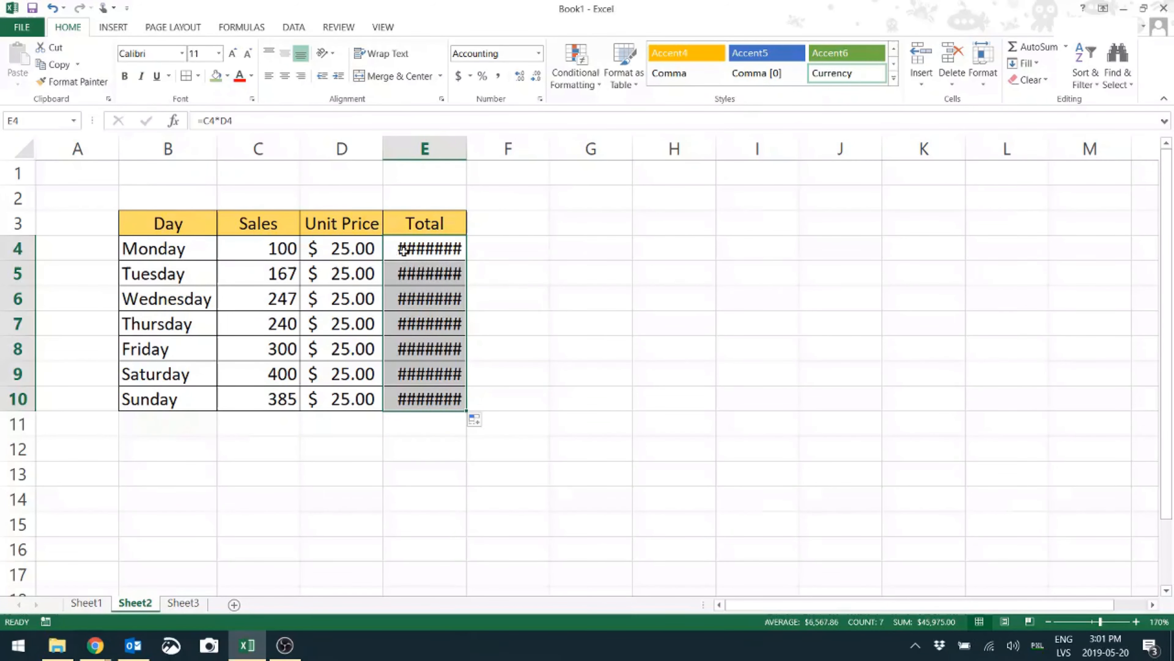
pyautogui.click(419, 251)
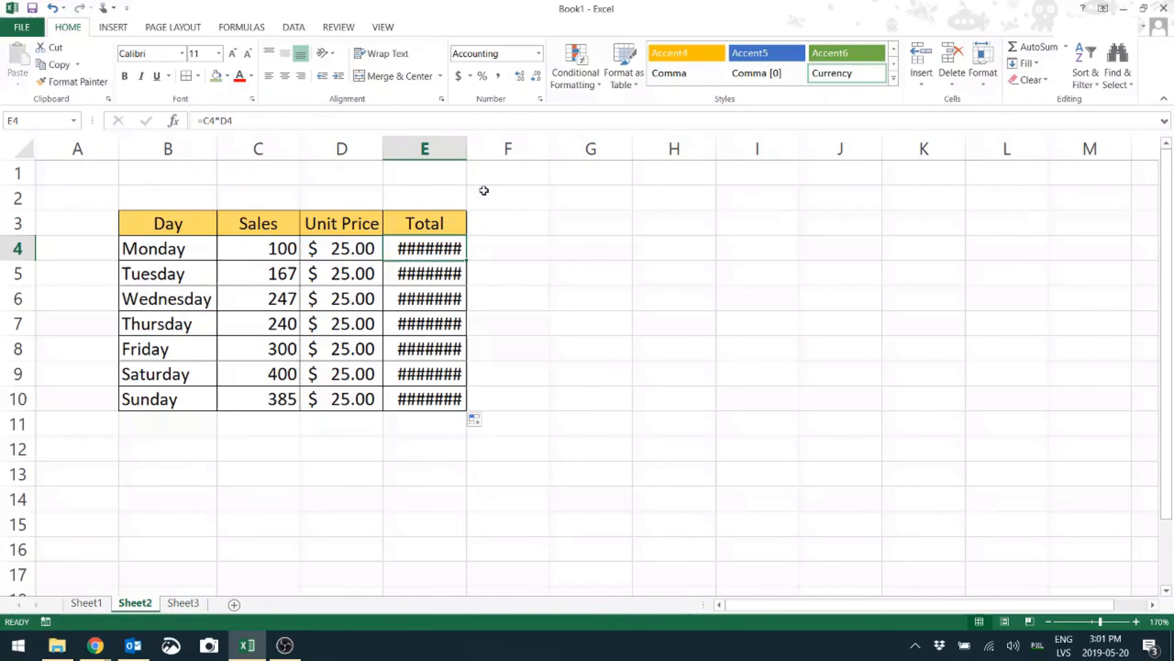
pyautogui.doubleClick(467, 151)
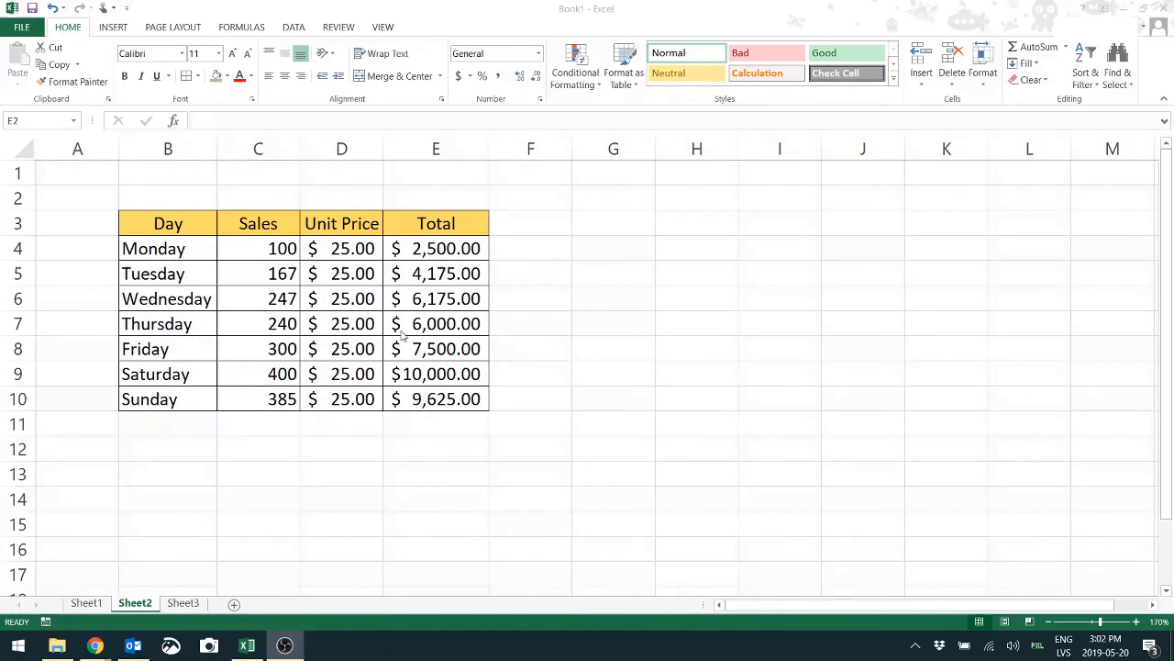
# Insert a new column before Total with the heading 'With tax' in E3
pyautogui.click(464, 152)
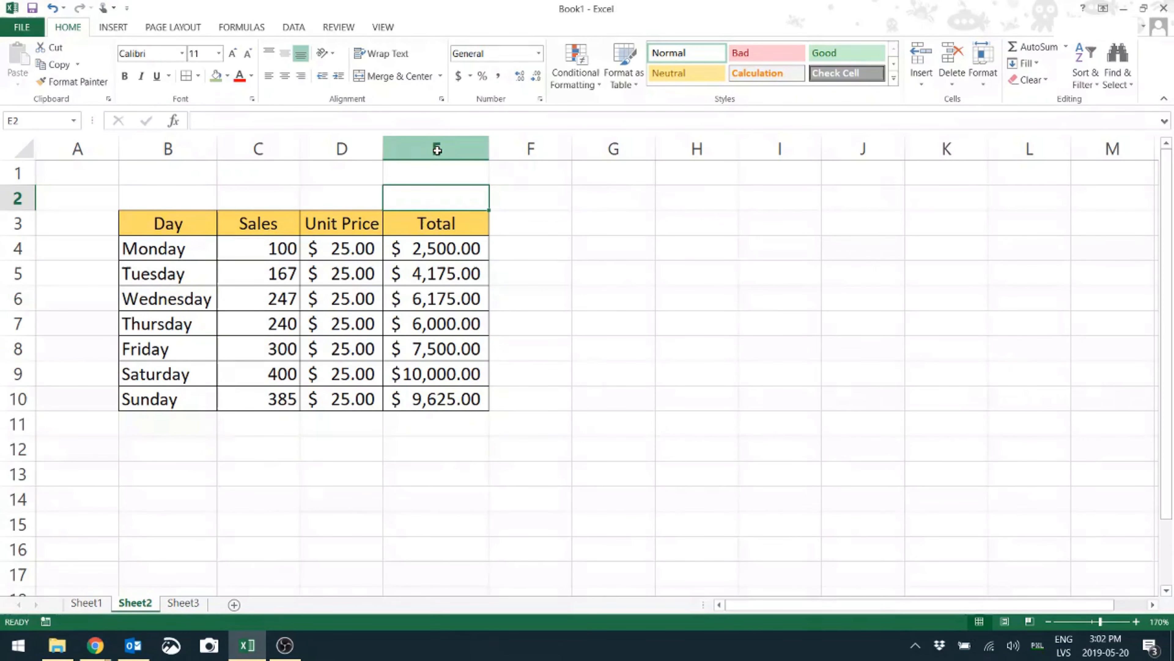
pyautogui.rightClick(437, 149)
pyautogui.click(472, 257)
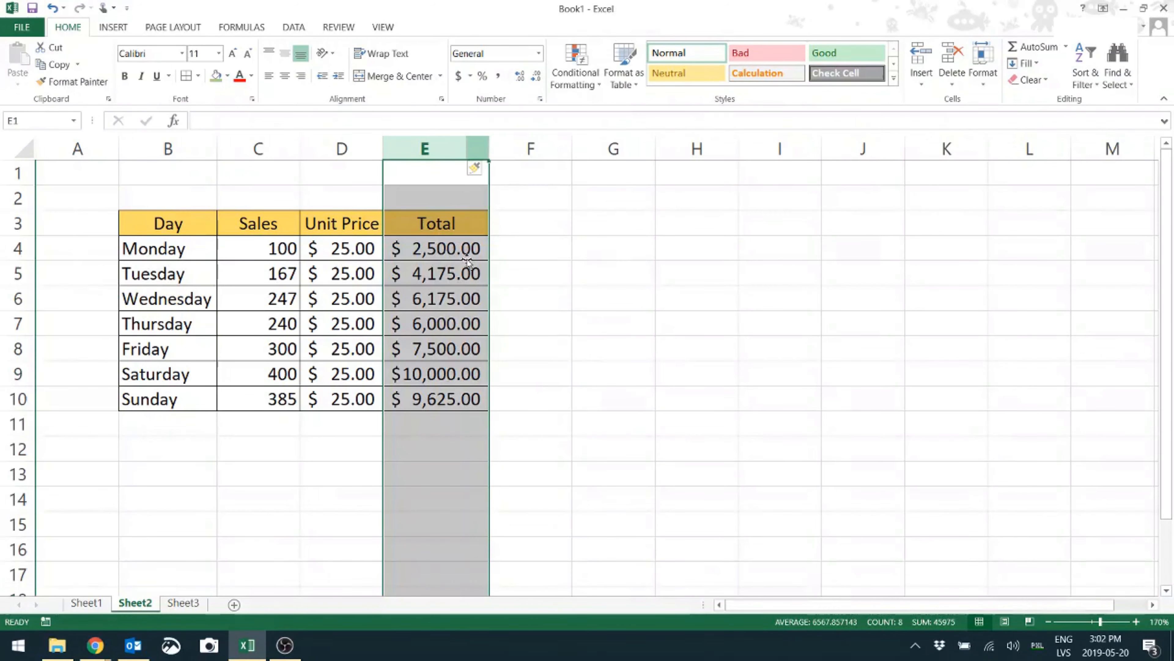
pyautogui.click(417, 223)
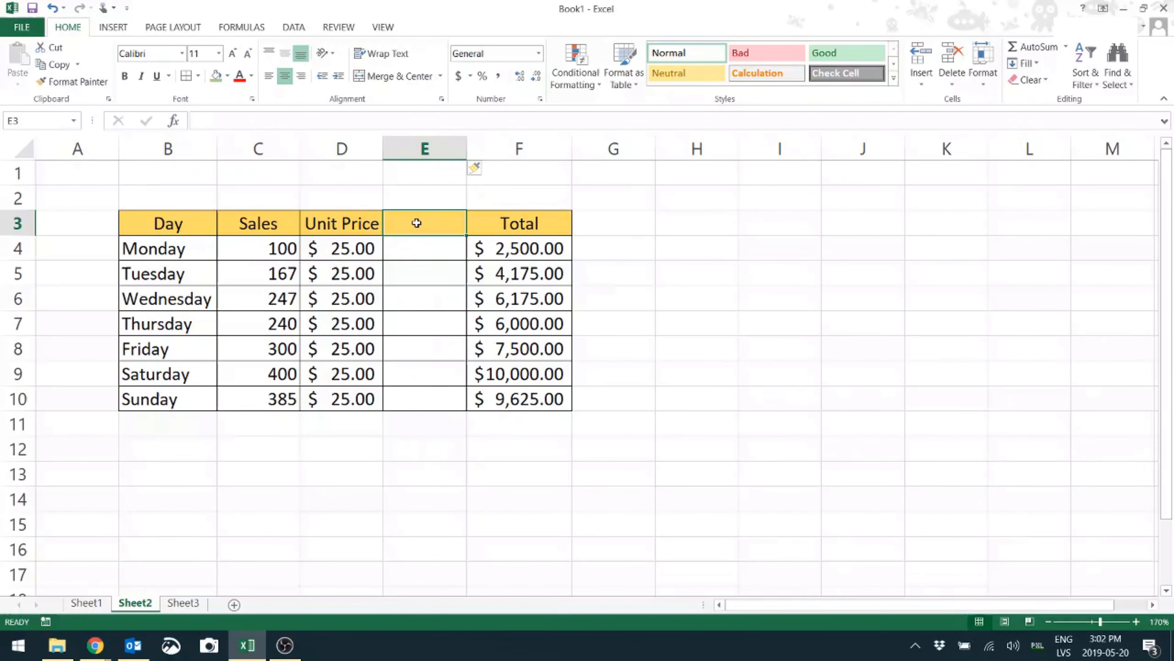
pyautogui.write('With tax')
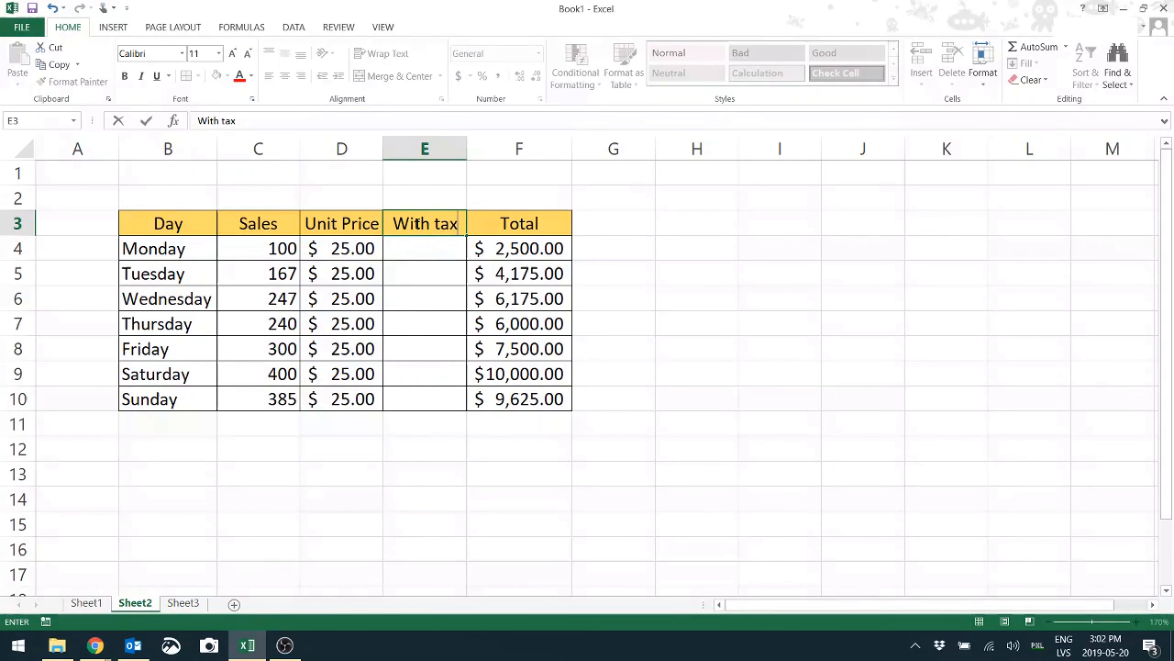
pyautogui.press('Return')
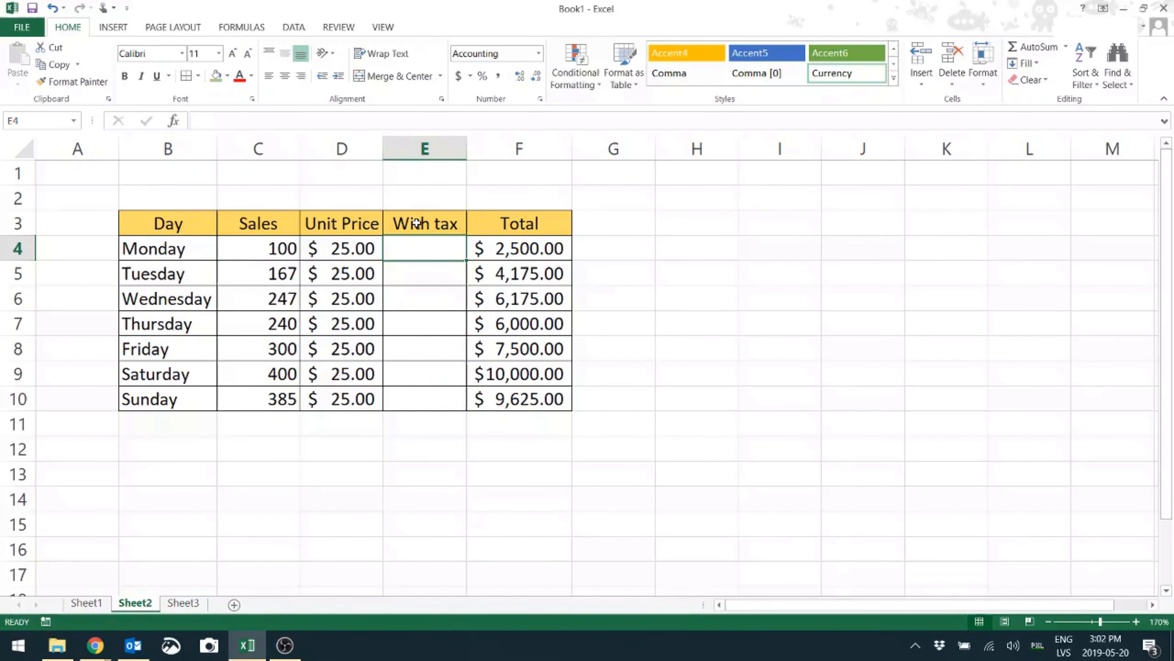
# Enter 1.05 in E4 and fill it down through E10
pyautogui.write('1.05')
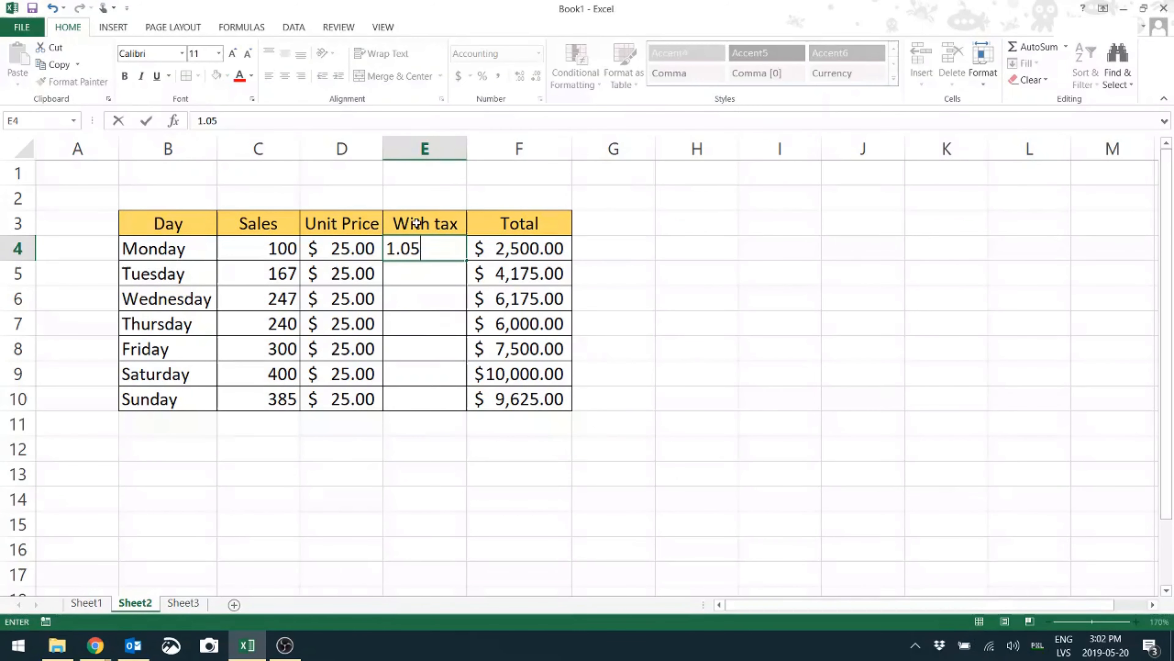
pyautogui.press('Return')
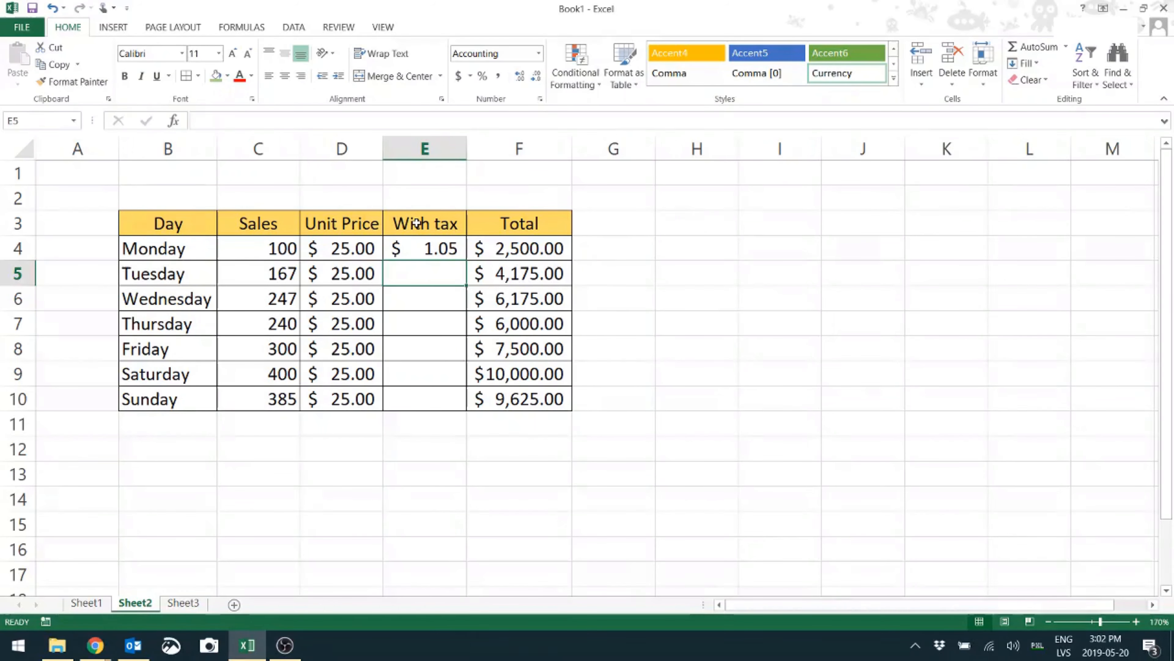
pyautogui.click(436, 242)
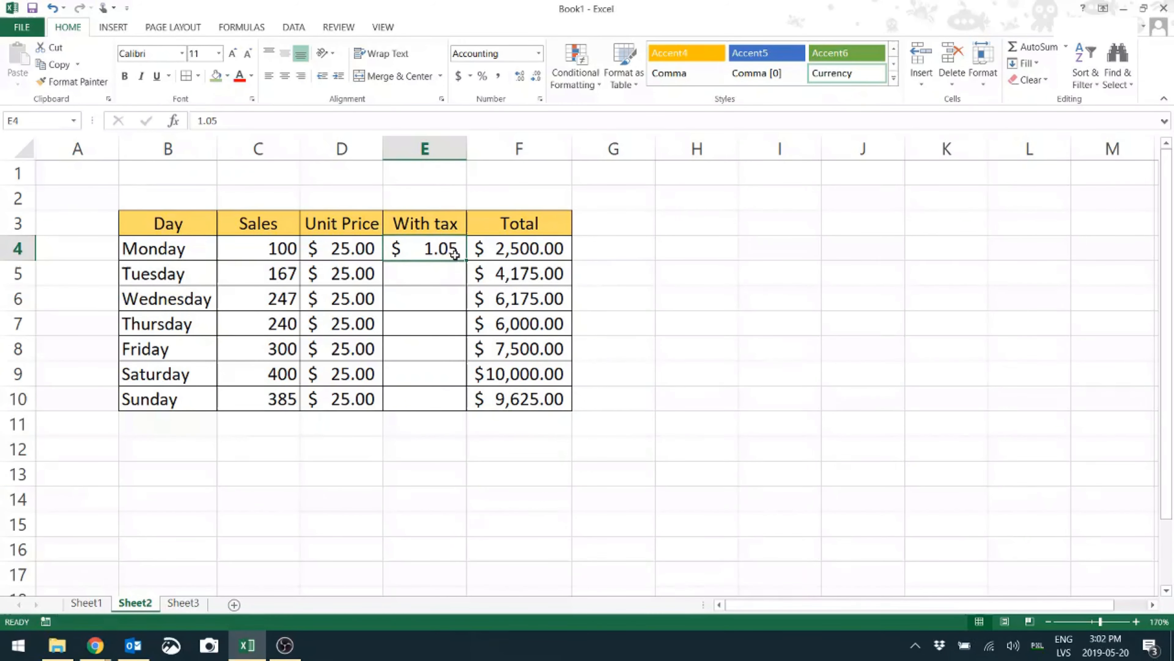
pyautogui.moveTo(465, 260); pyautogui.dragTo(458, 410)
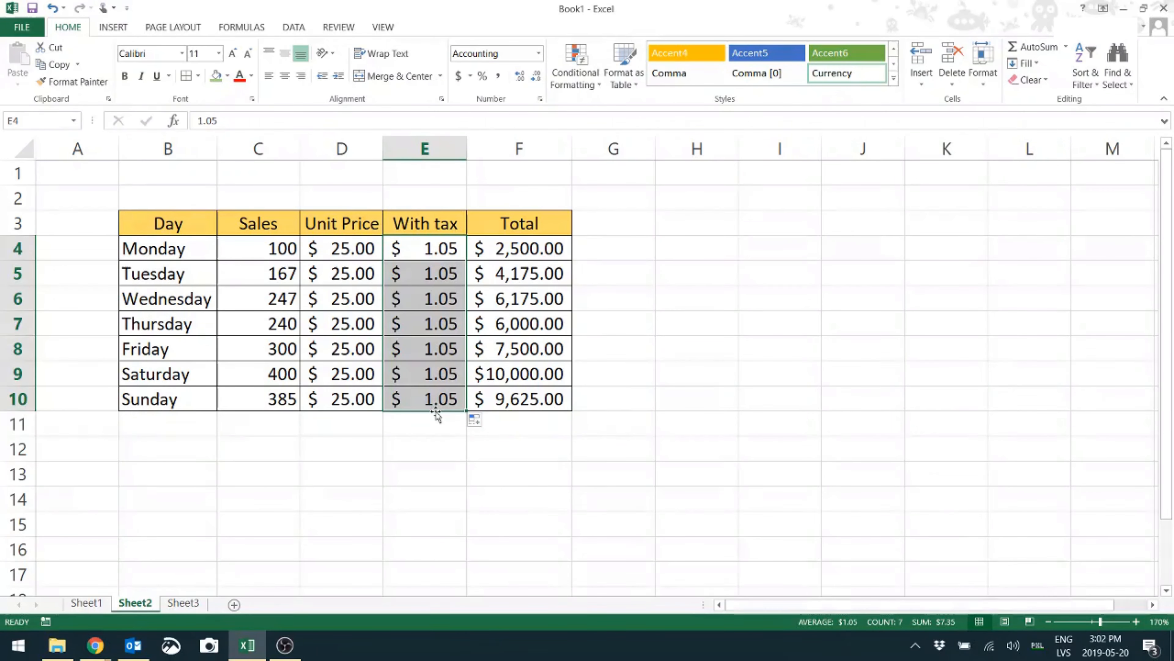
pyautogui.click(434, 250)
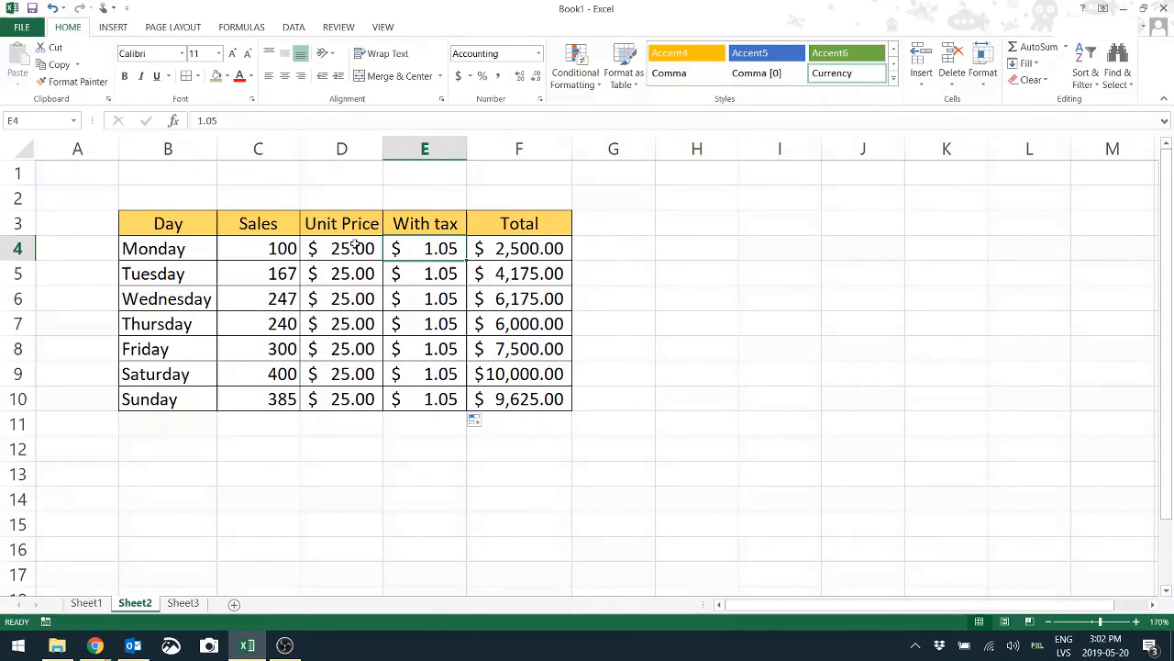
# Paste Special the unit prices D4:D10 onto E4:E10 with Multiply, giving $26.25 each
pyautogui.moveTo(355, 243); pyautogui.dragTo(357, 399)
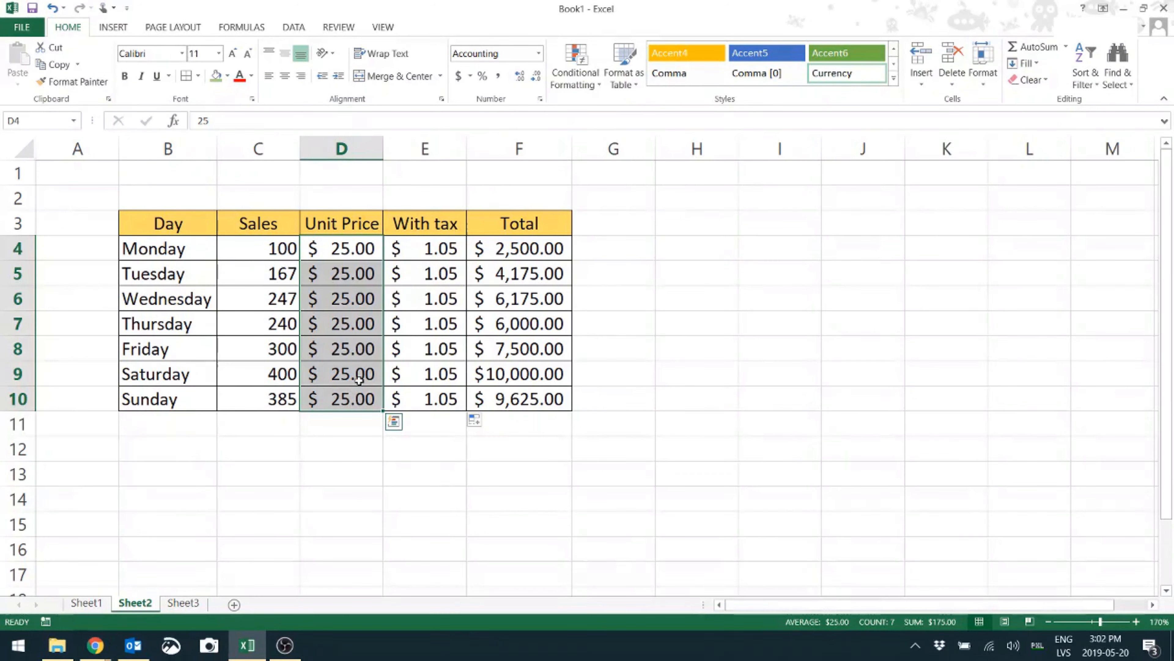
pyautogui.hotkey('ctrl', 'c')
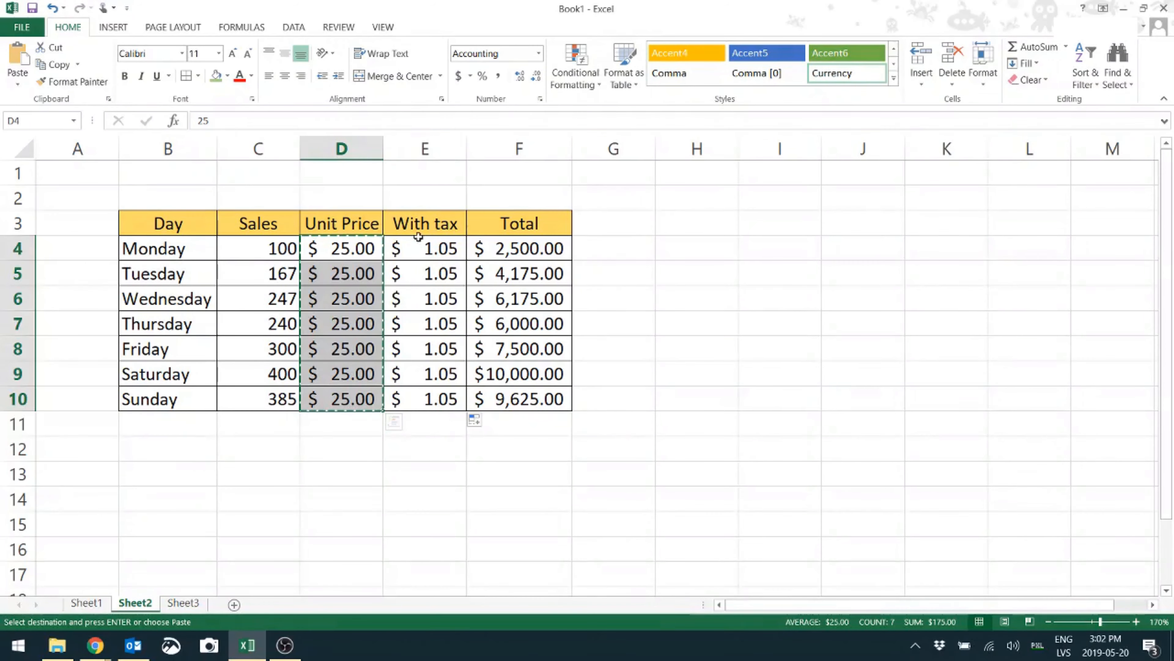
pyautogui.click(428, 247)
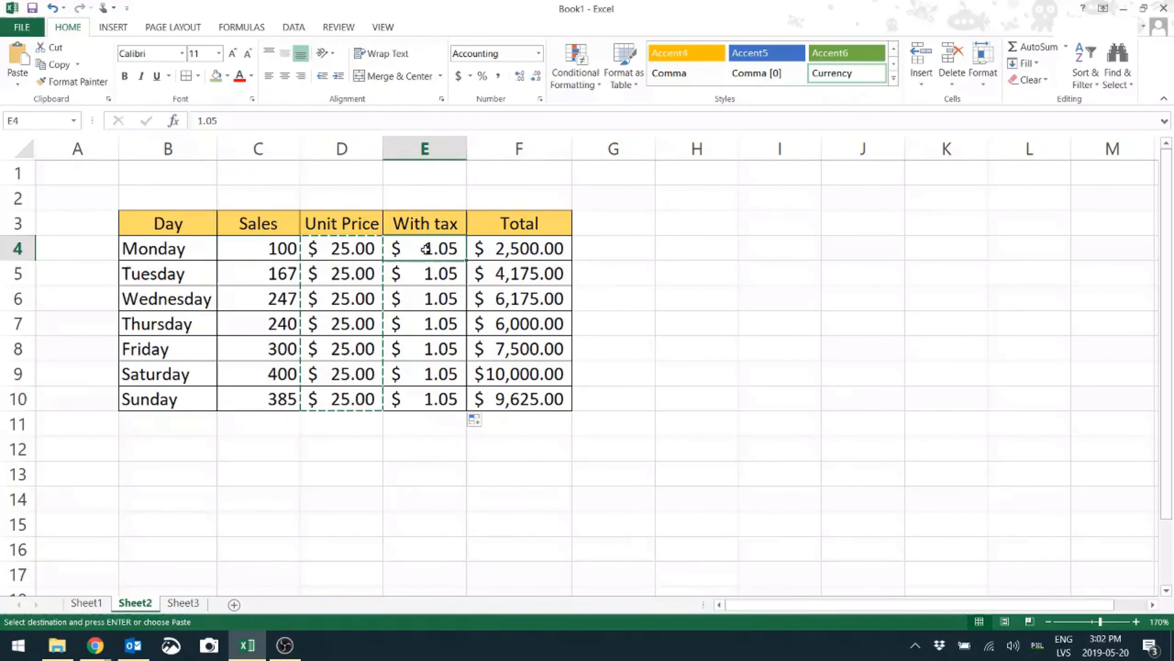
pyautogui.click(19, 89)
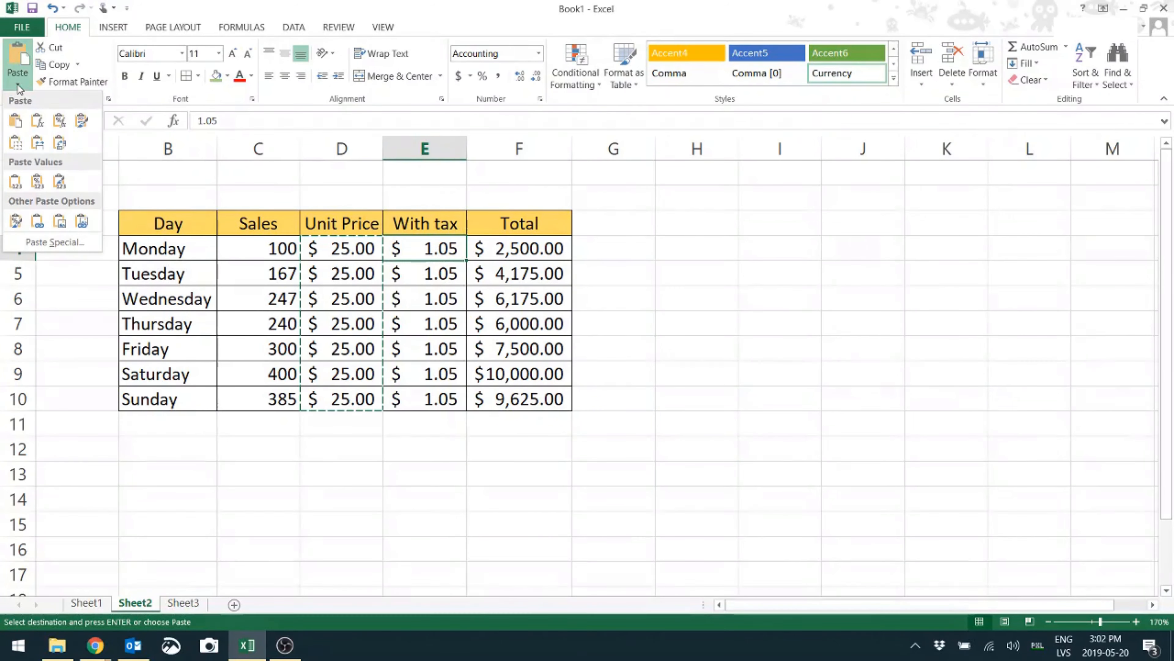
pyautogui.click(55, 242)
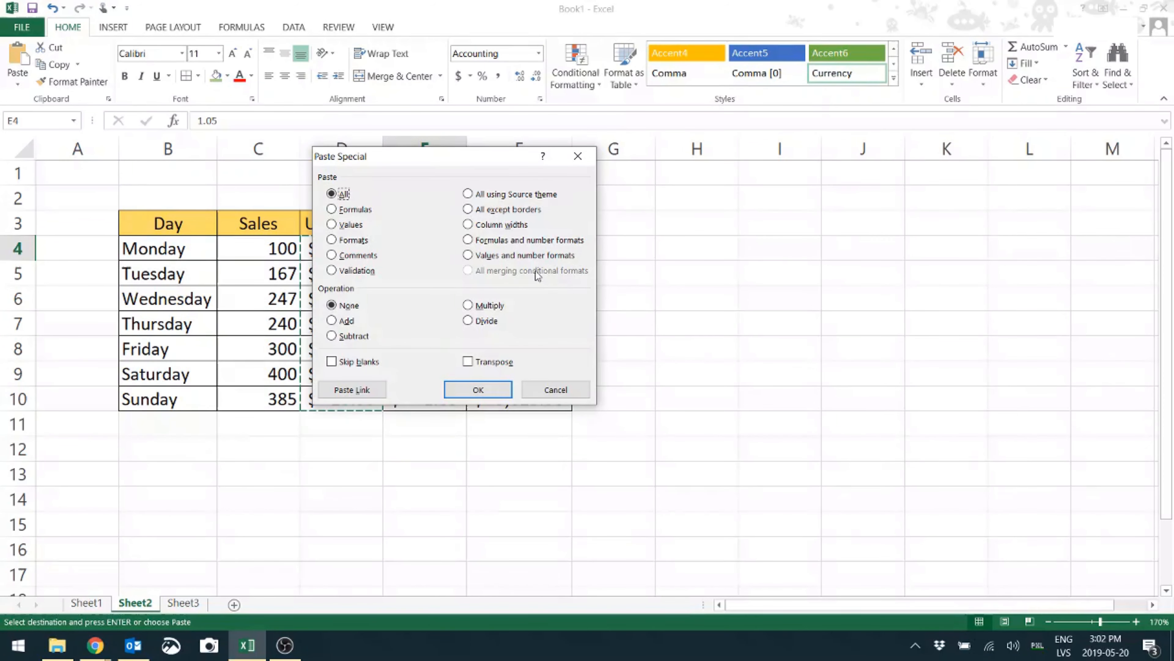
pyautogui.click(468, 306)
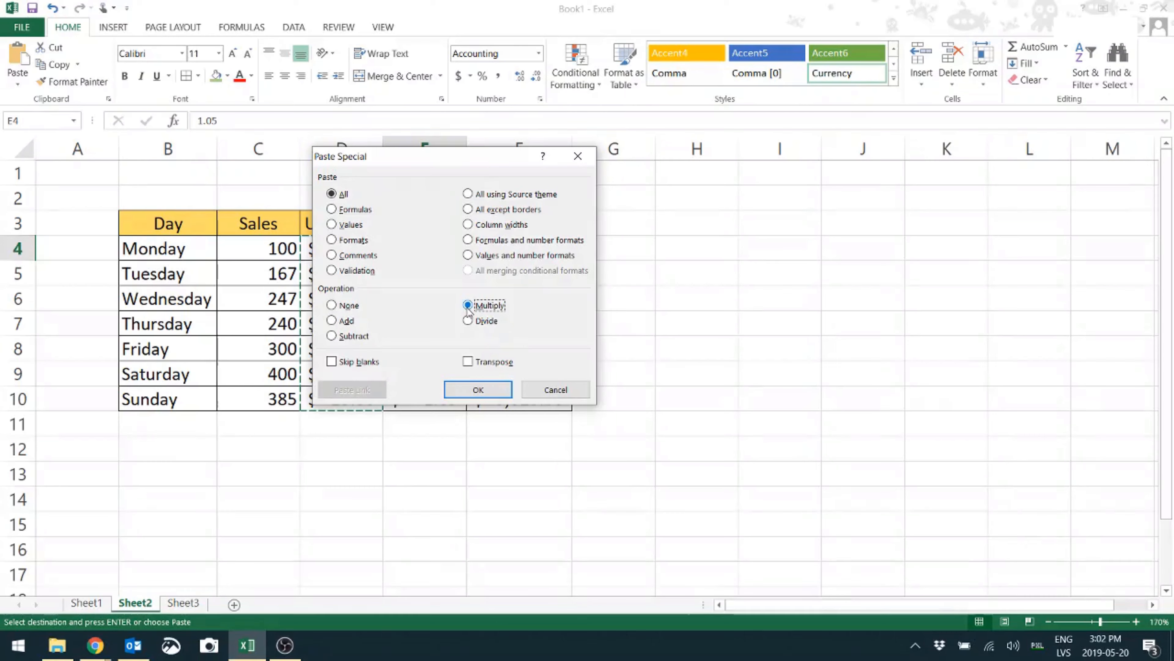
pyautogui.click(475, 390)
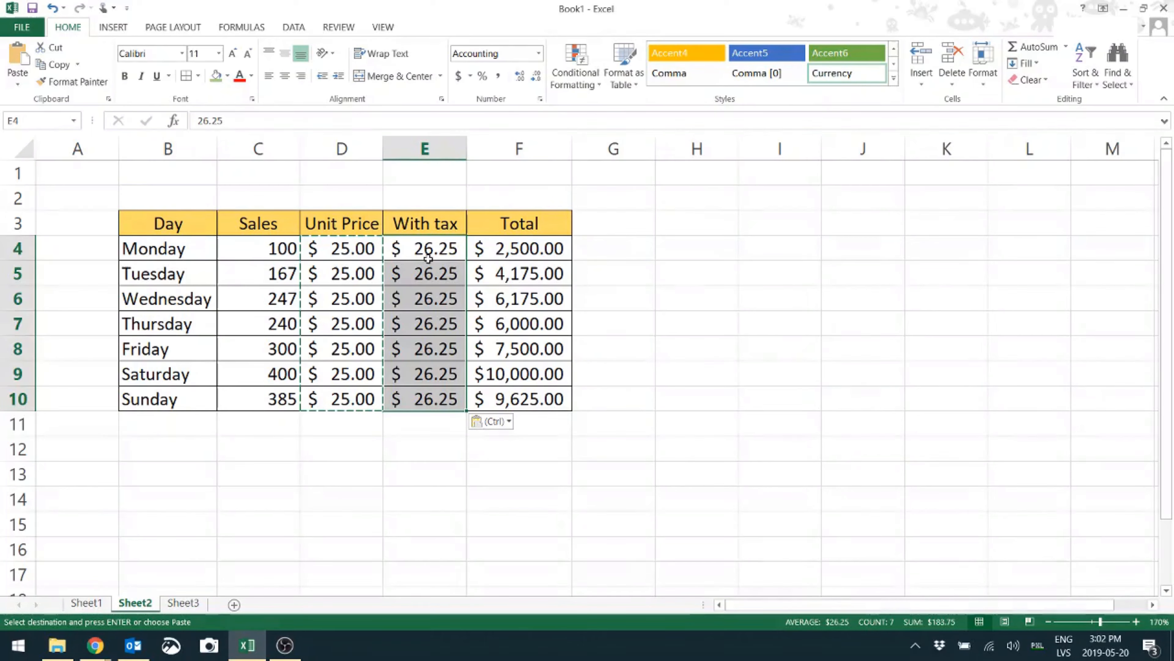
pyautogui.click(444, 251)
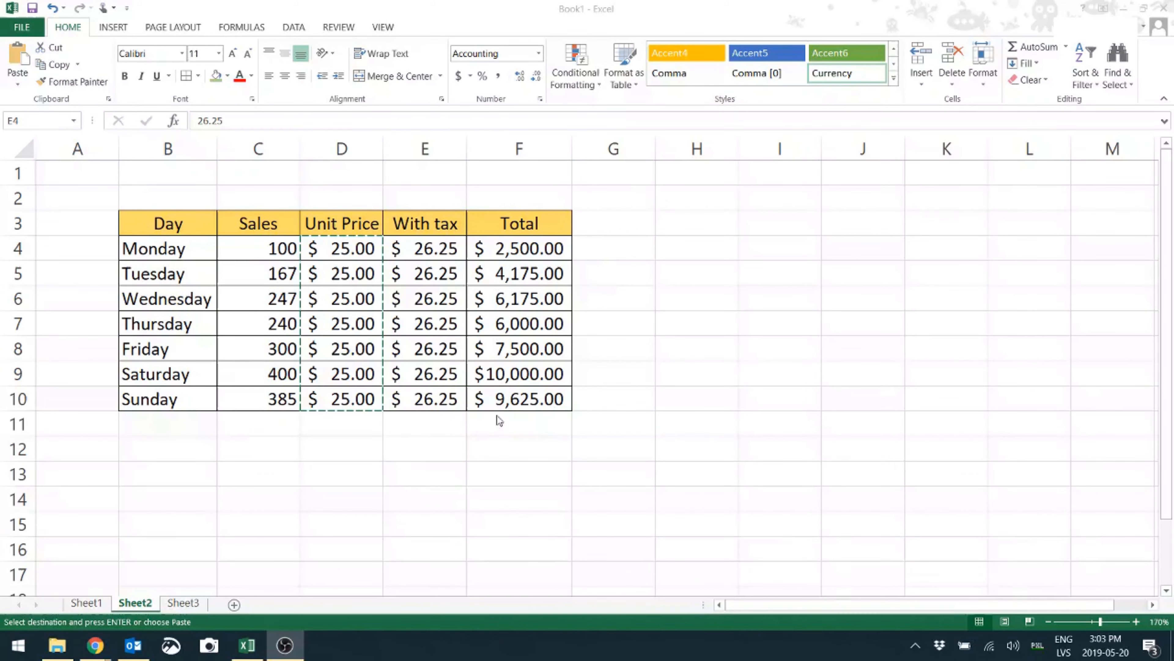
pyautogui.click(533, 245)
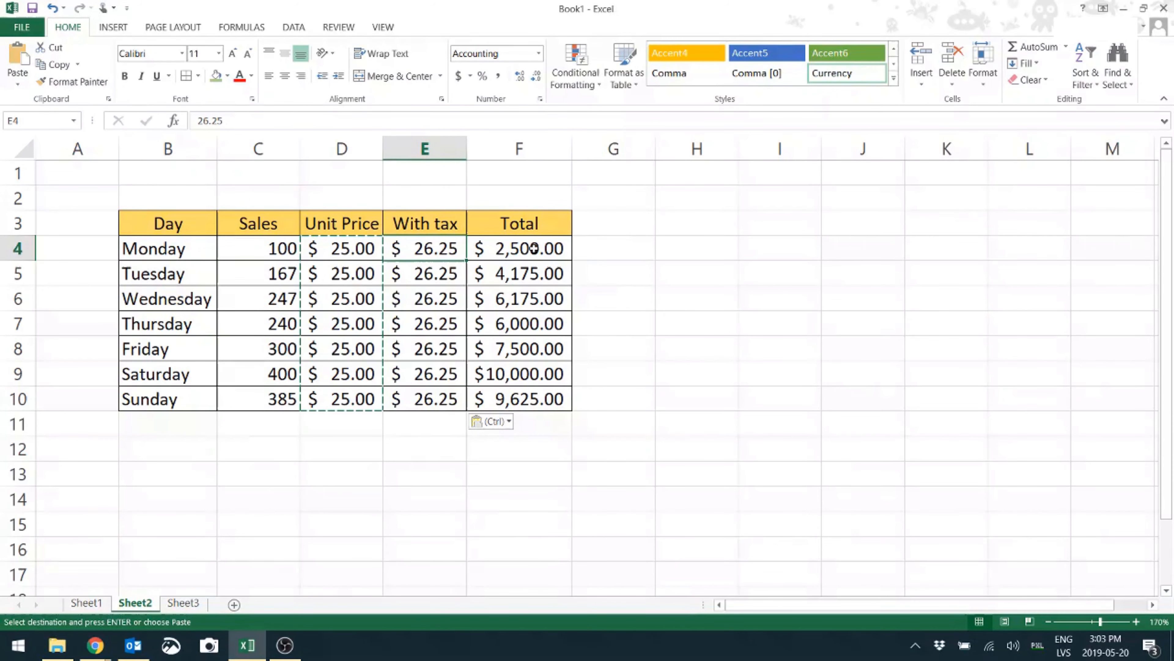
pyautogui.click(533, 248)
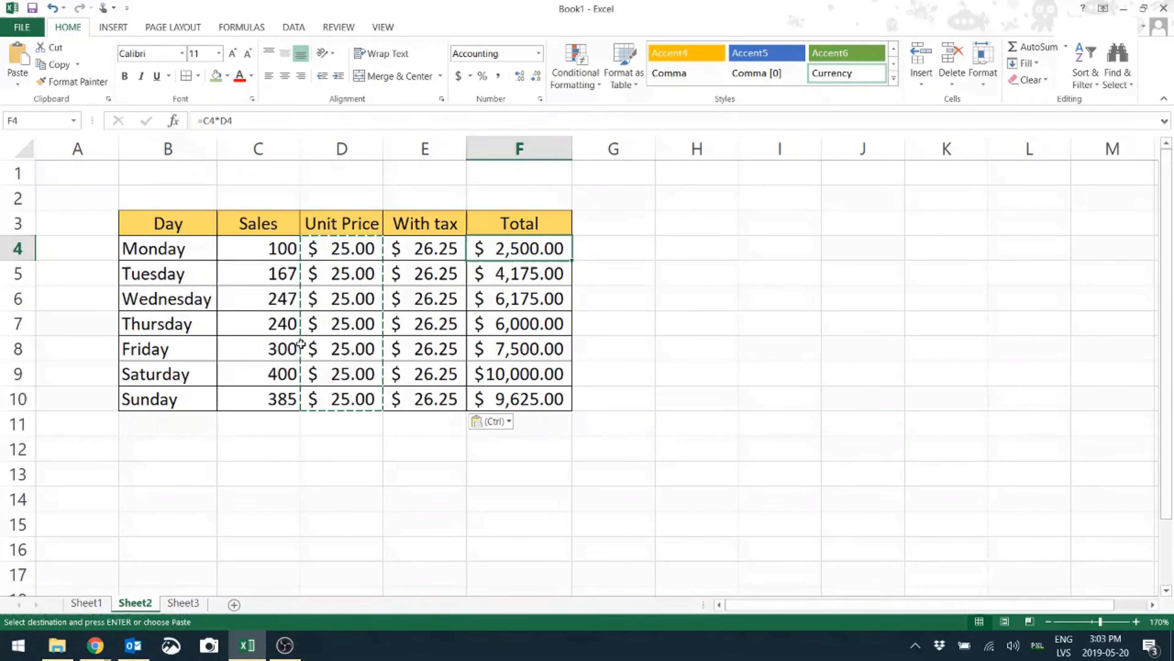
# Change F4's formula to =C4*E4 and fill it down to F10
pyautogui.doubleClick(525, 249)
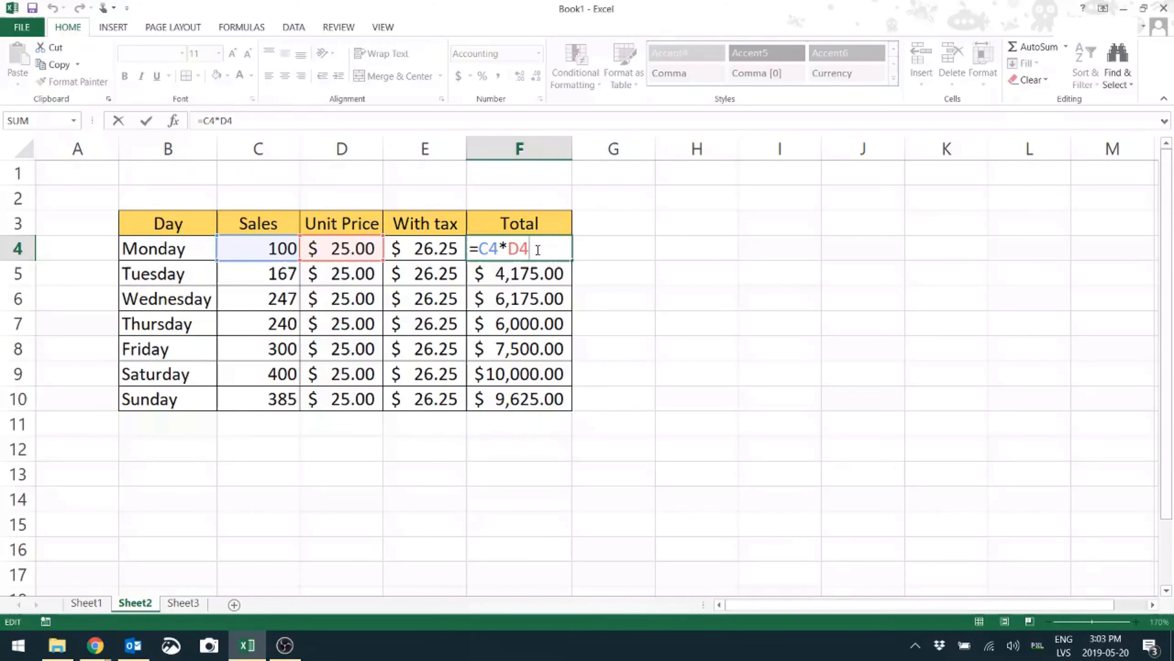
pyautogui.press('BackSpace')
pyautogui.press('BackSpace')
pyautogui.click(439, 248)
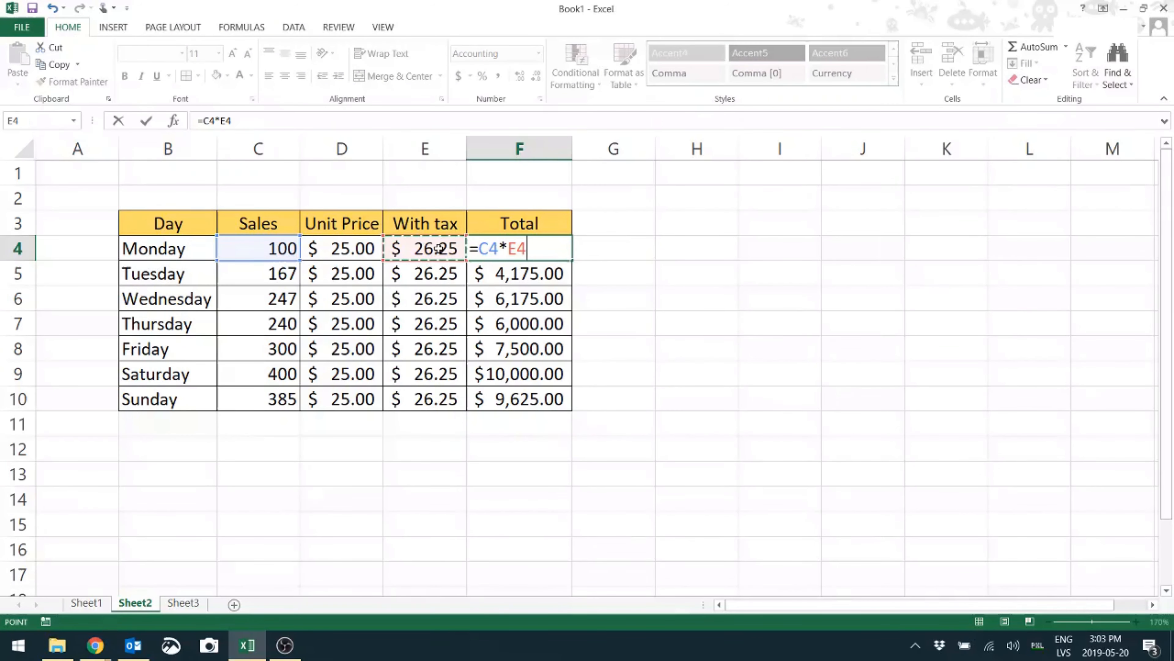
pyautogui.press('Return')
pyautogui.click(546, 251)
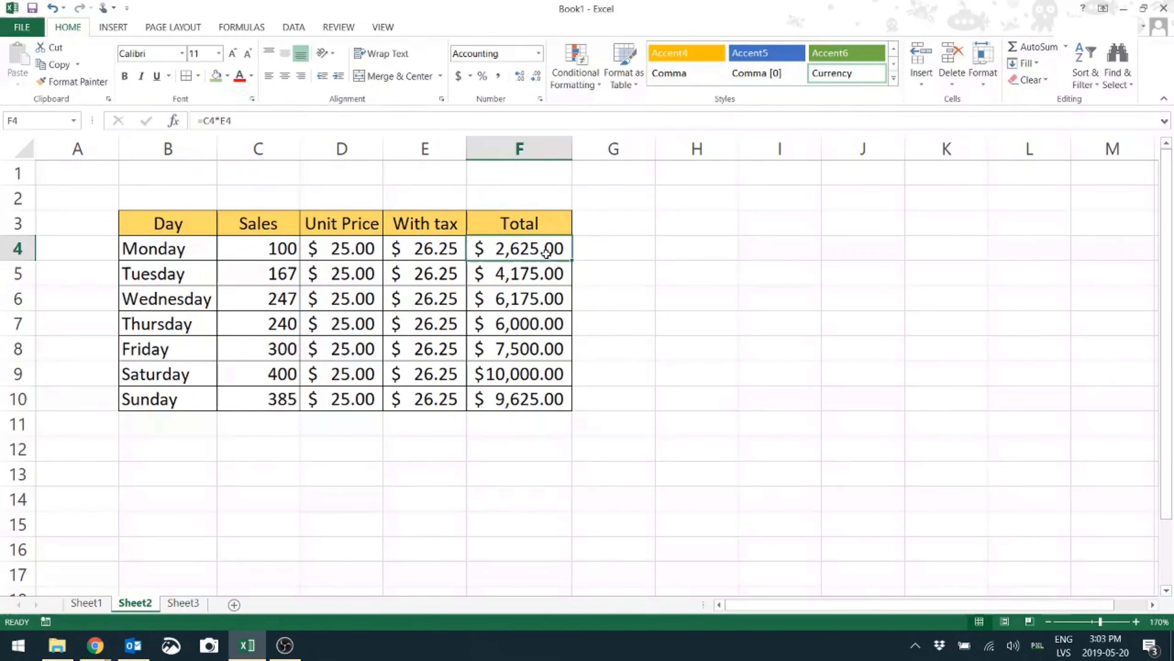
pyautogui.moveTo(574, 262); pyautogui.dragTo(575, 404)
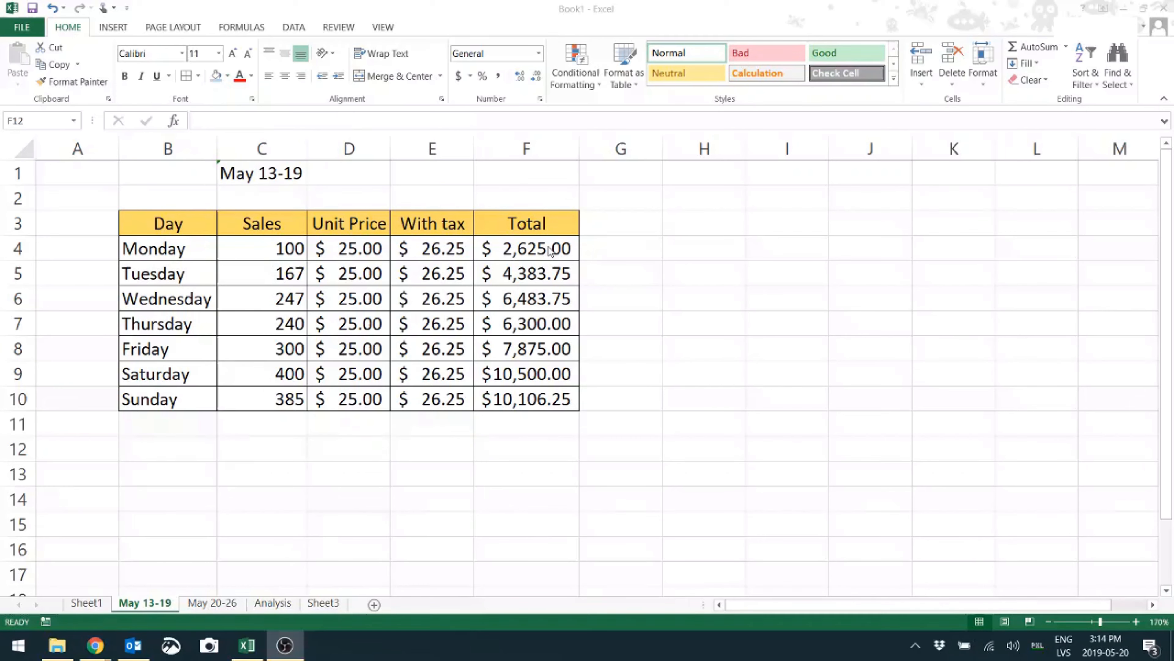
# Copy the May 13-19 totals F4:F10 and switch to the Analysis sheet
pyautogui.click(549, 247)
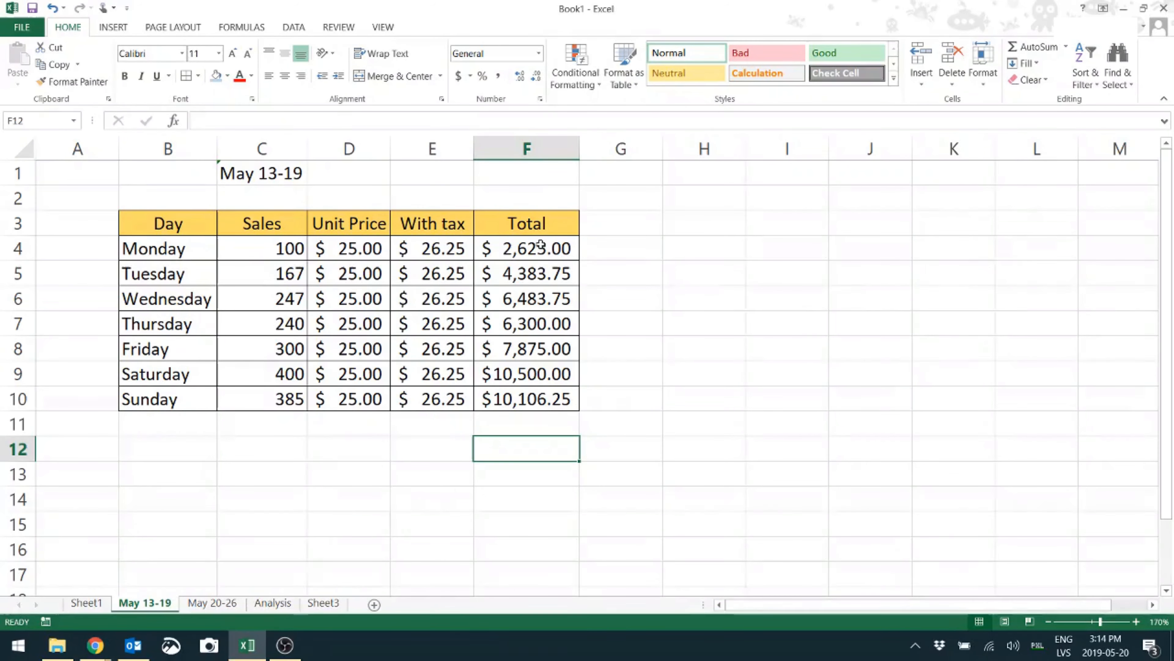
pyautogui.moveTo(539, 245); pyautogui.dragTo(536, 397)
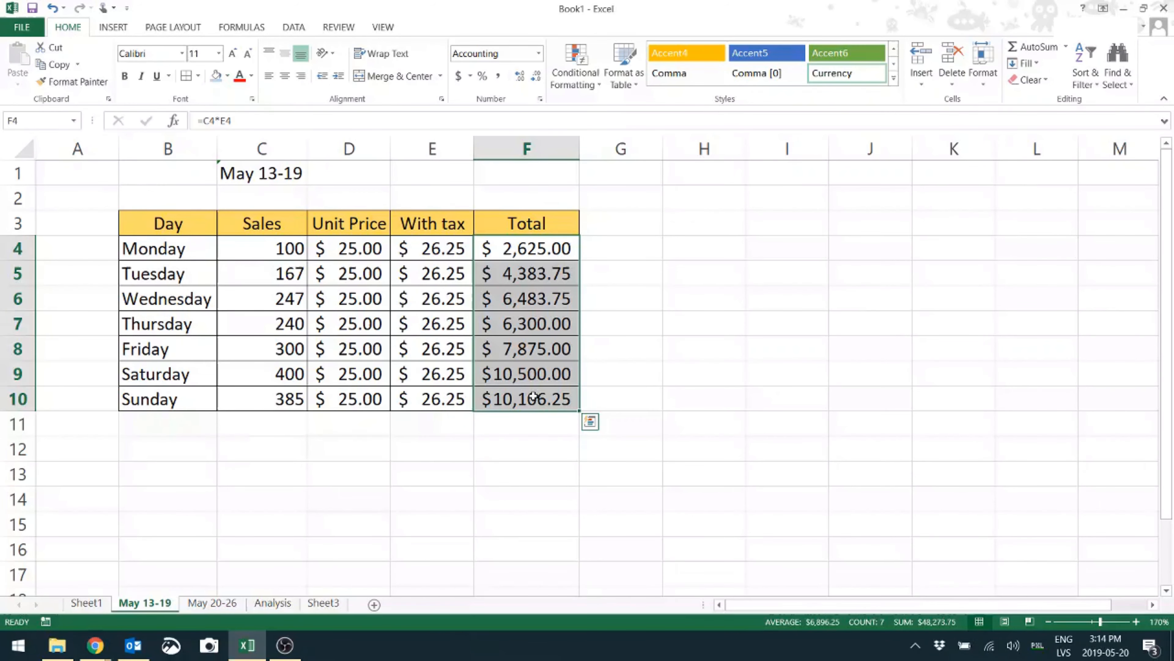
pyautogui.hotkey('ctrl', 'c')
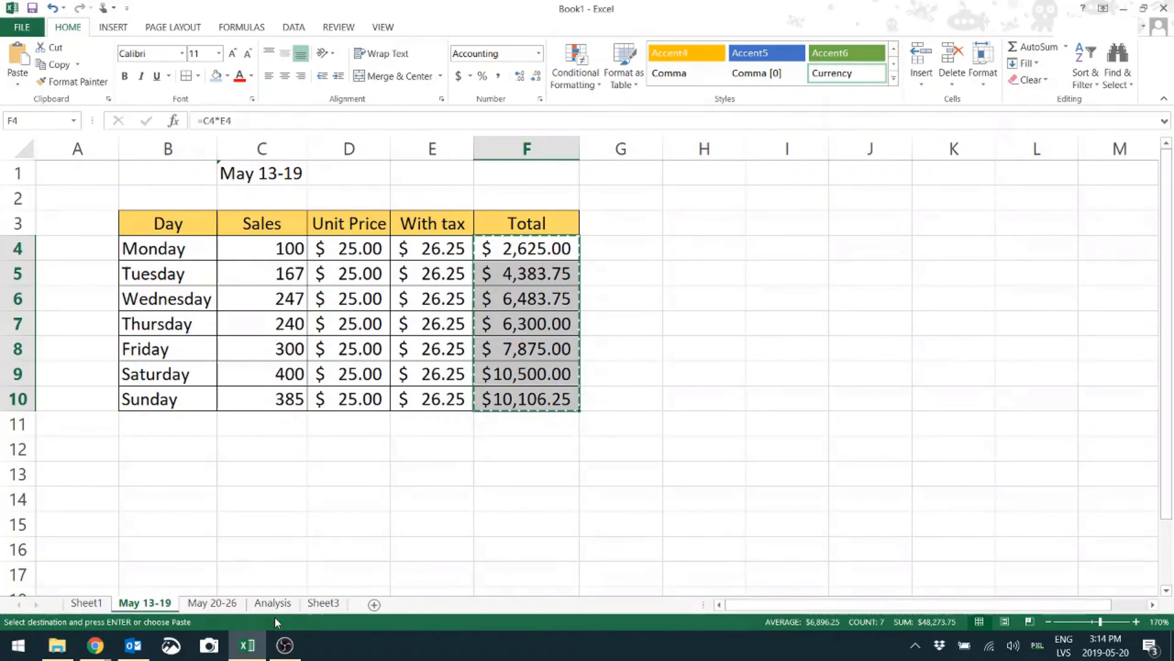
pyautogui.click(273, 603)
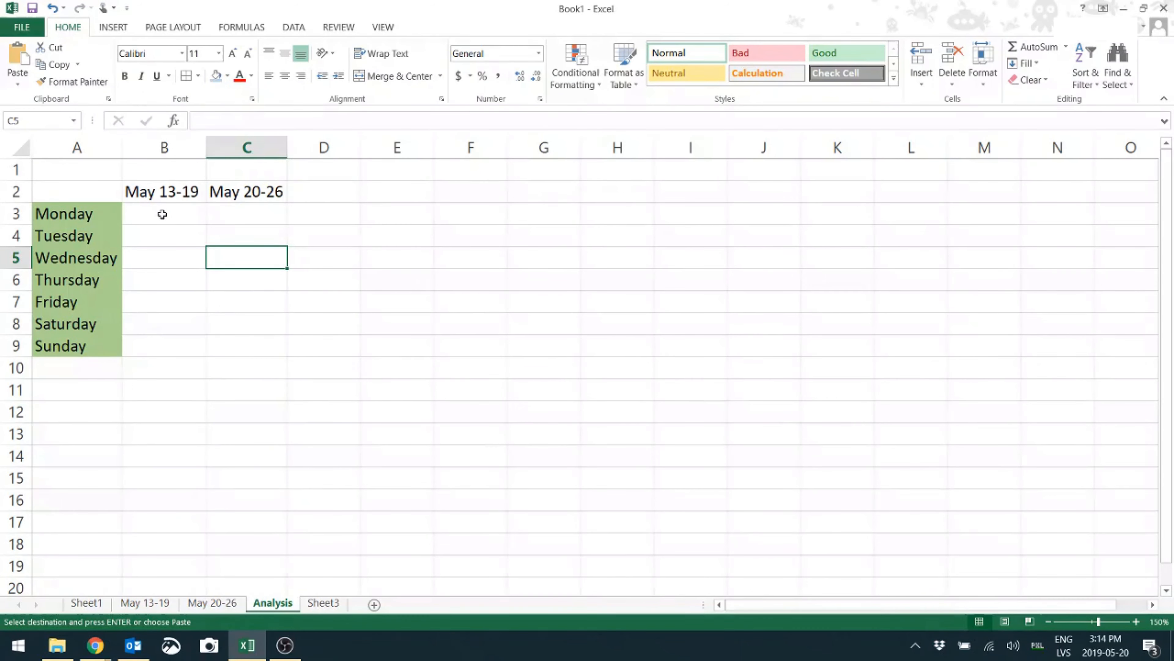
# Paste the totals into Analysis B3 as Values & Number Formatting and autofit column B
pyautogui.click(162, 212)
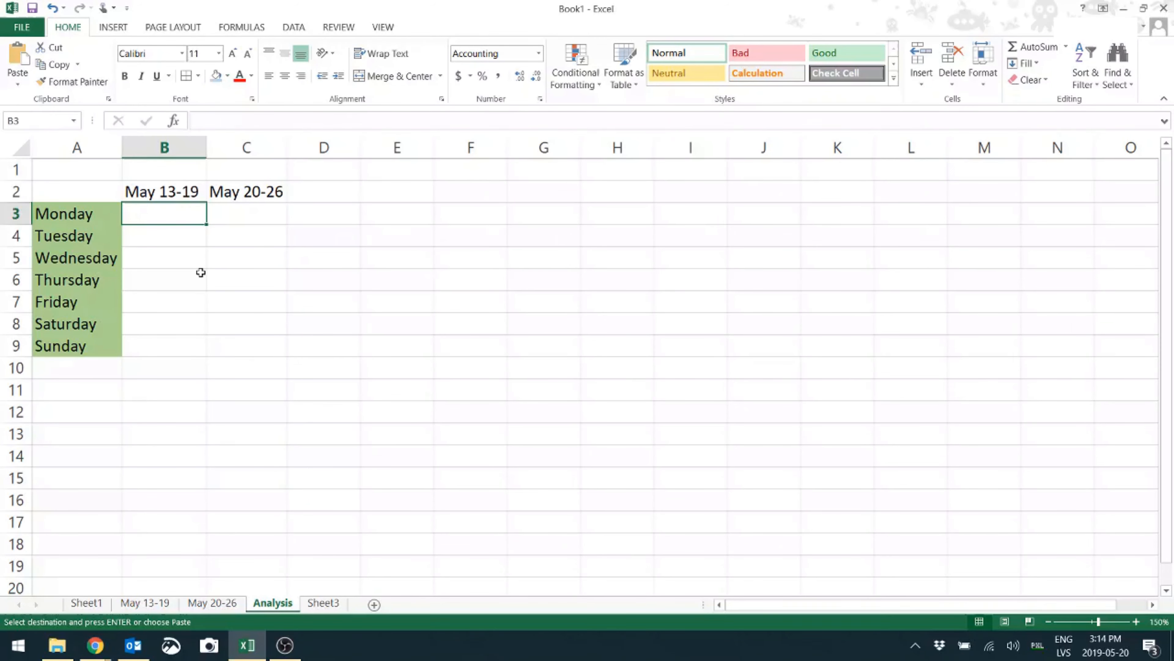
pyautogui.hotkey('ctrl', 'v')
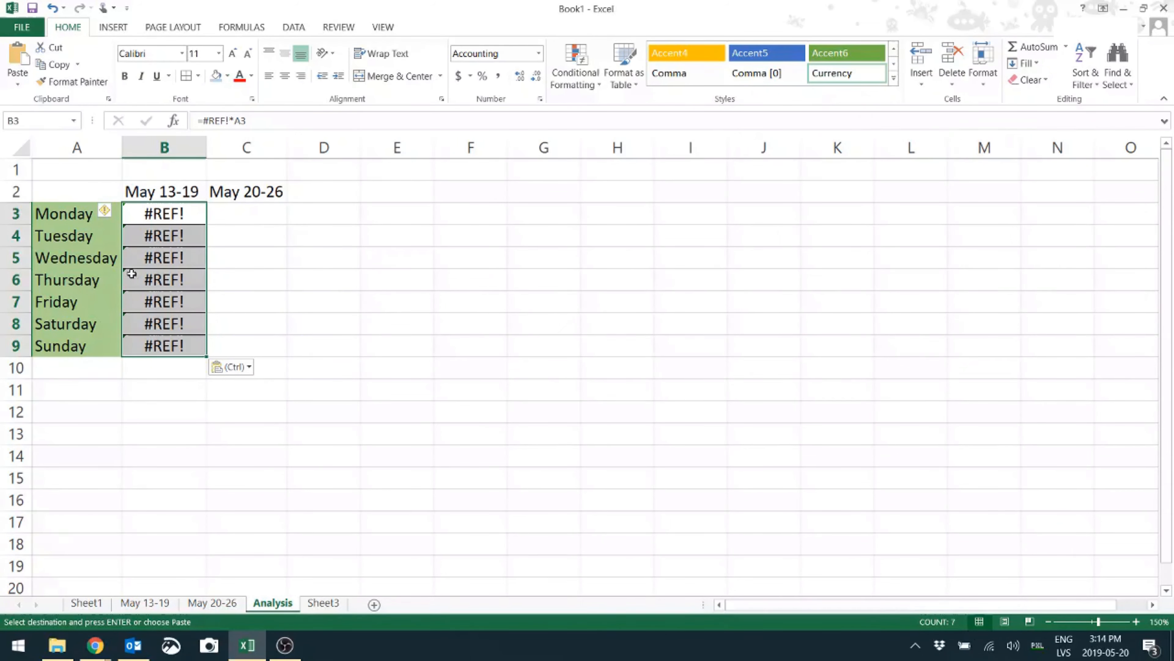
pyautogui.click(236, 367)
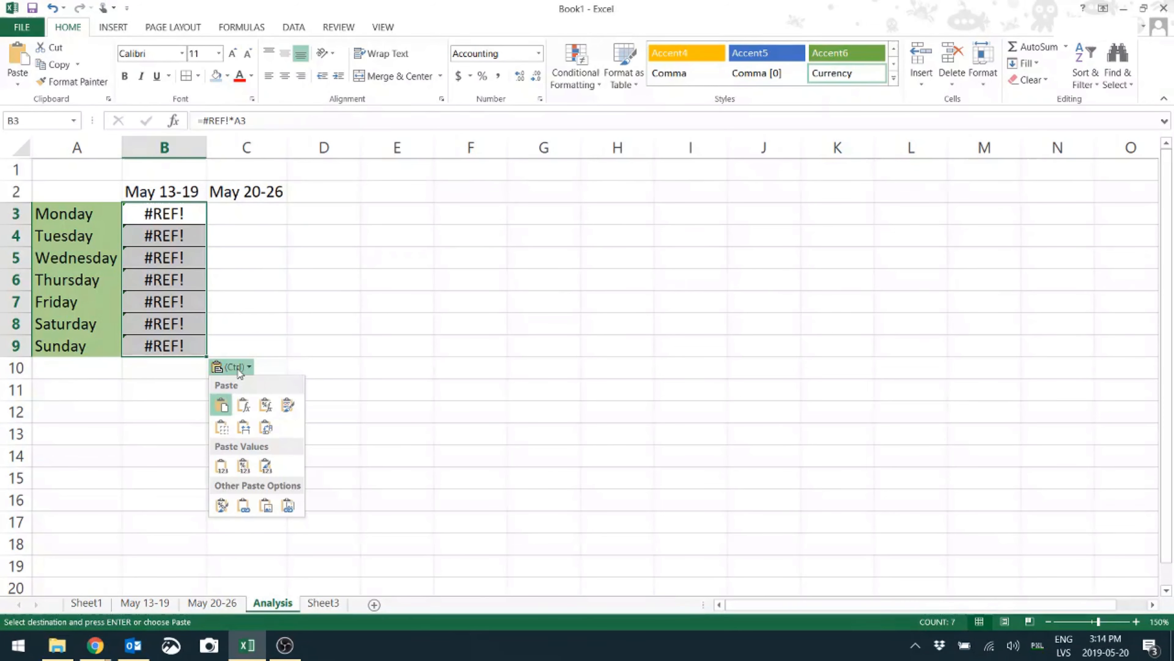
pyautogui.click(243, 465)
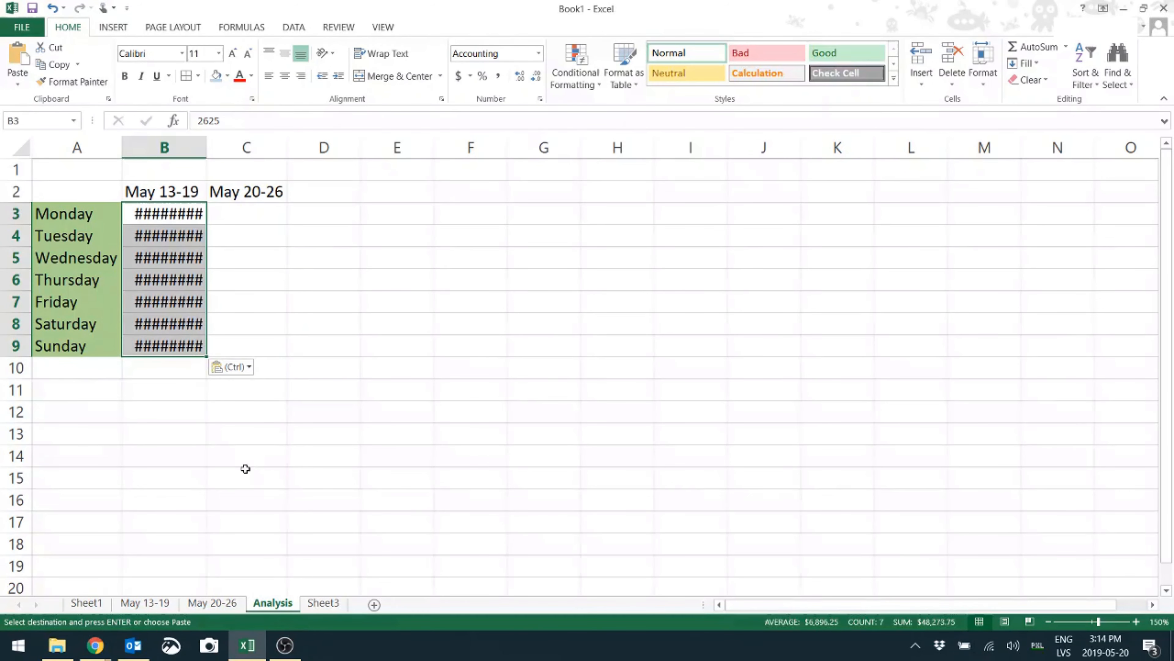
pyautogui.doubleClick(209, 152)
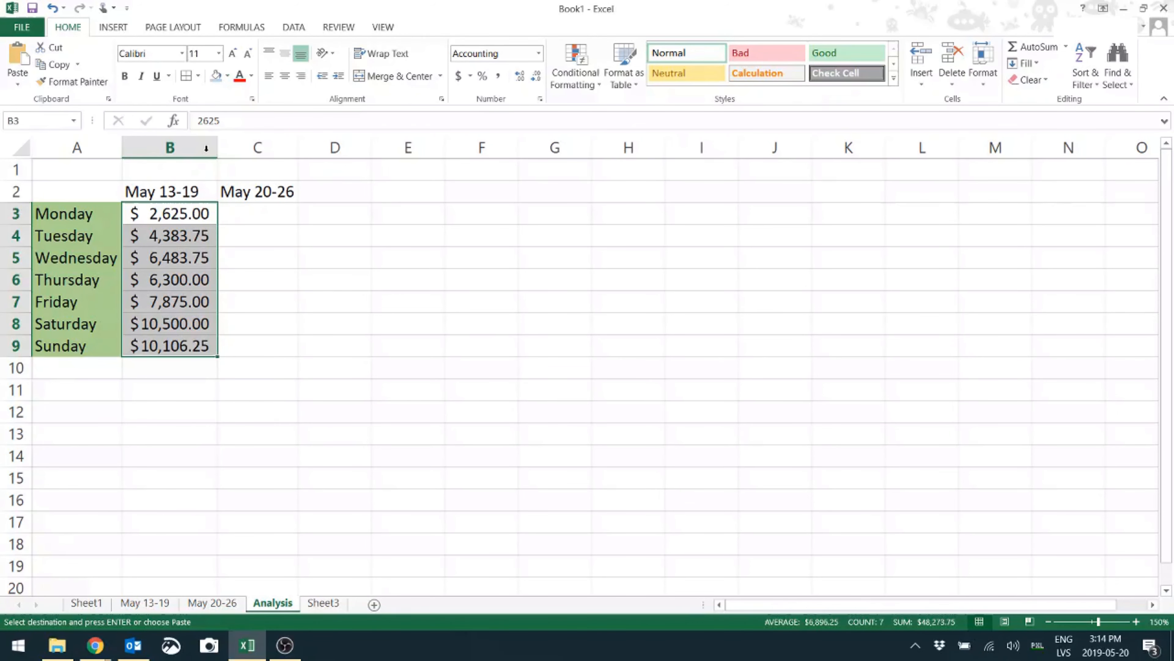
pyautogui.click(198, 256)
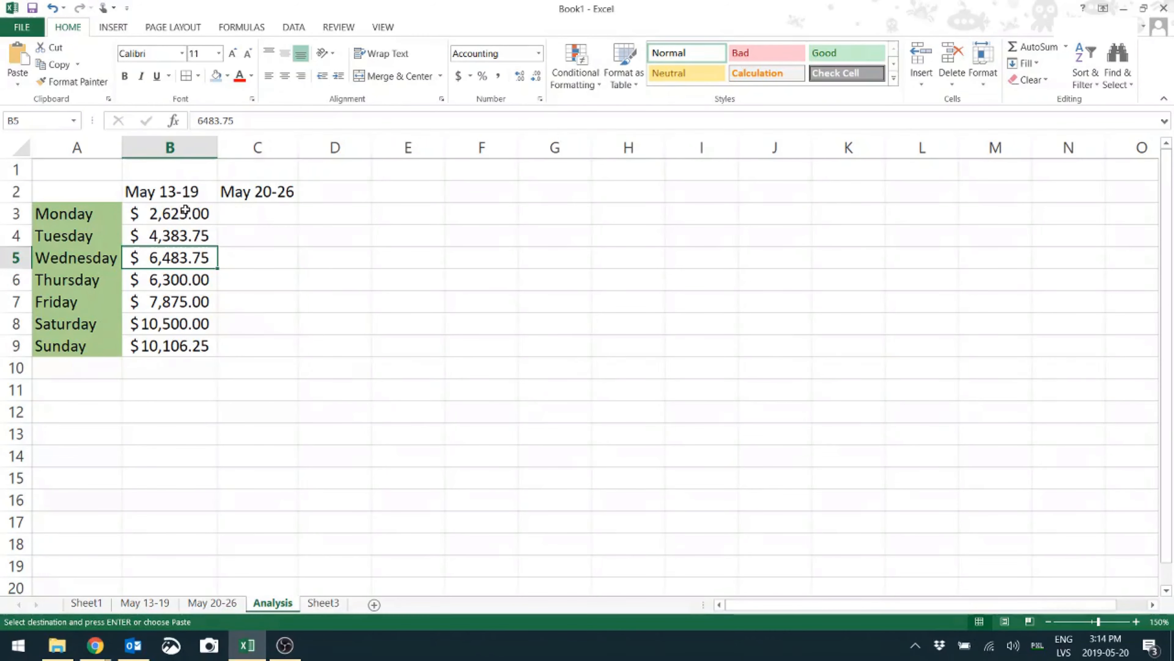
pyautogui.moveTo(185, 211); pyautogui.dragTo(169, 343)
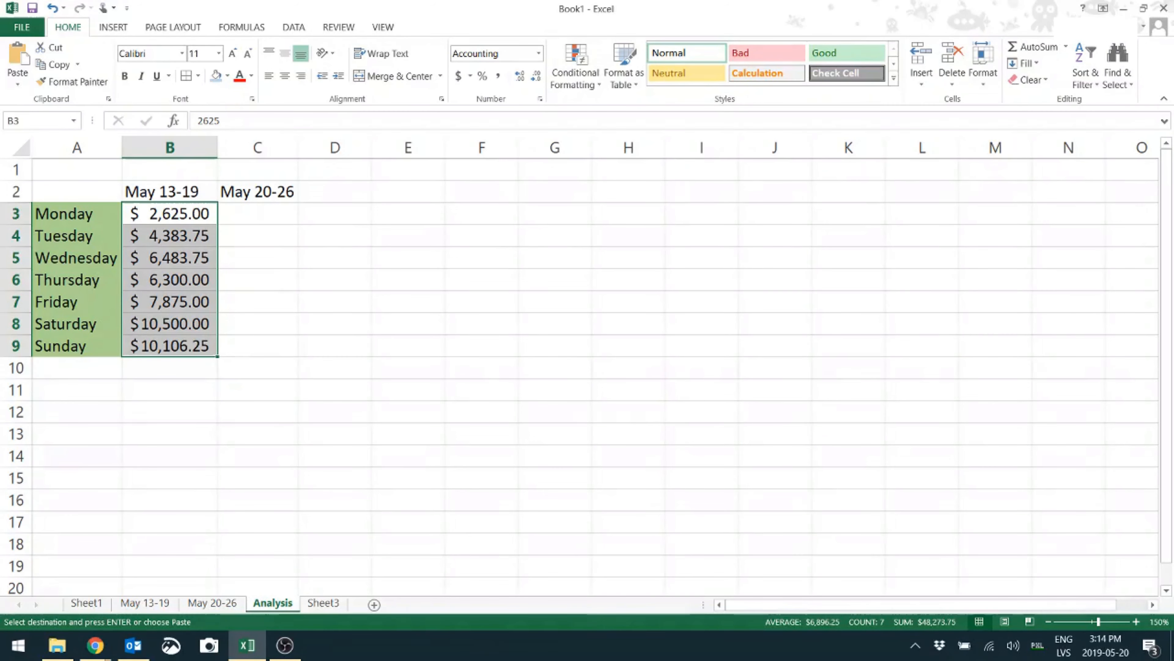
pyautogui.click(213, 603)
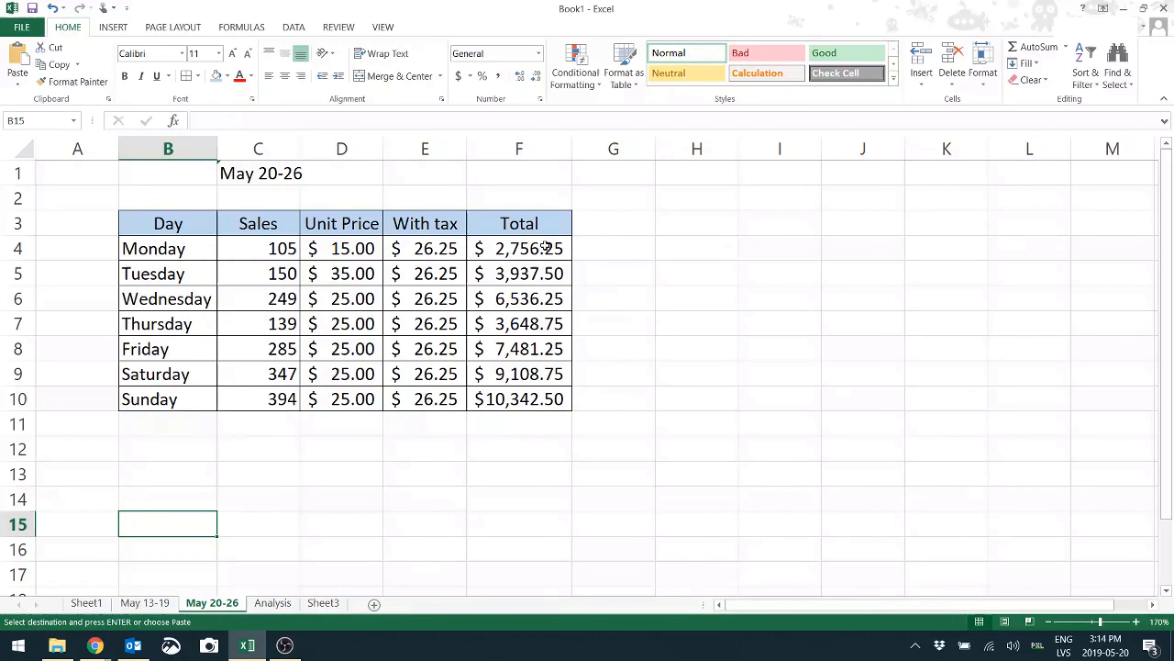
# Copy May 20-26 totals F4:F10 into Analysis C3 as Values & Number Formatting, autofitting column C
pyautogui.moveTo(545, 246); pyautogui.dragTo(541, 393)
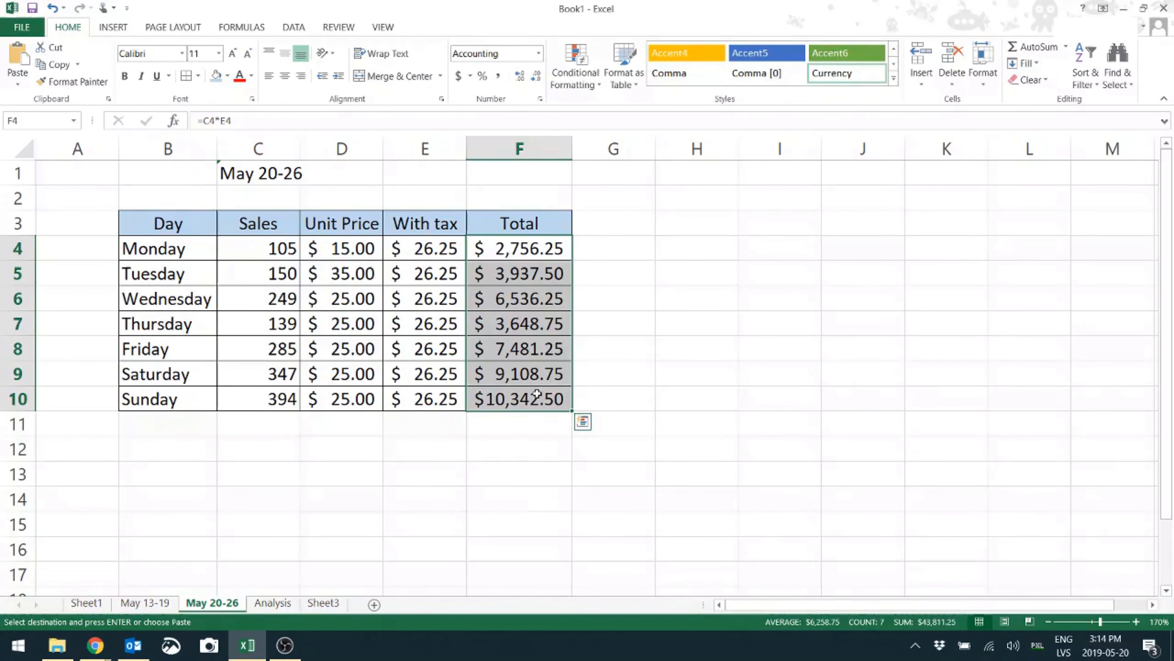
pyautogui.hotkey('ctrl', 'c')
pyautogui.click(279, 608)
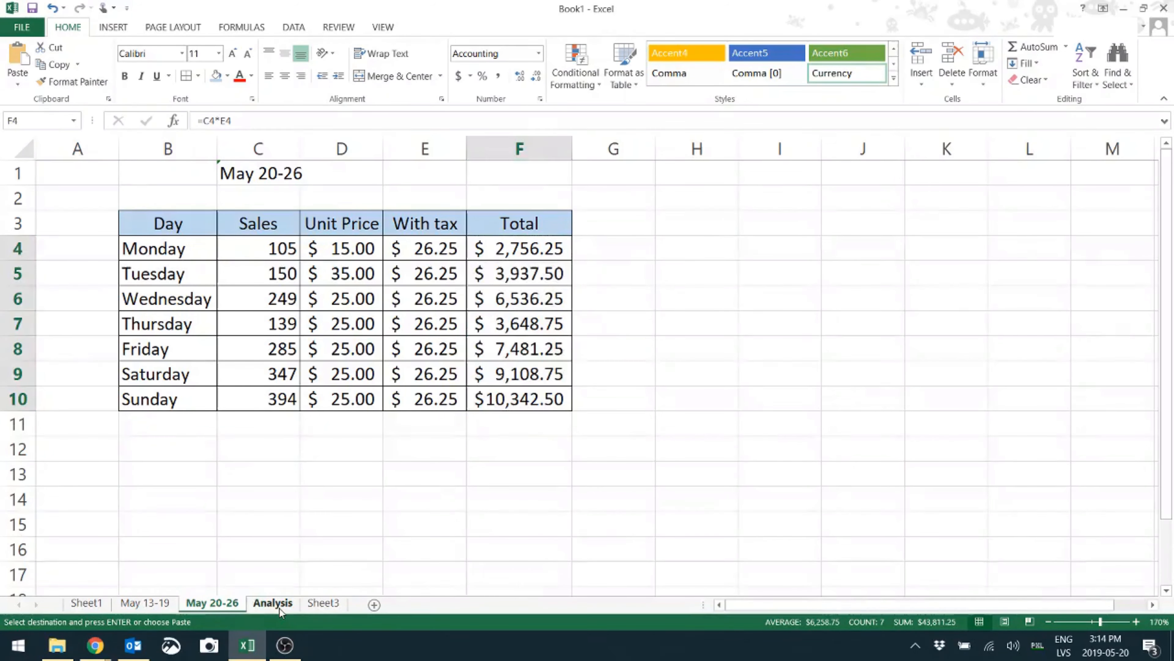
pyautogui.click(265, 218)
pyautogui.hotkey('ctrl', 'v')
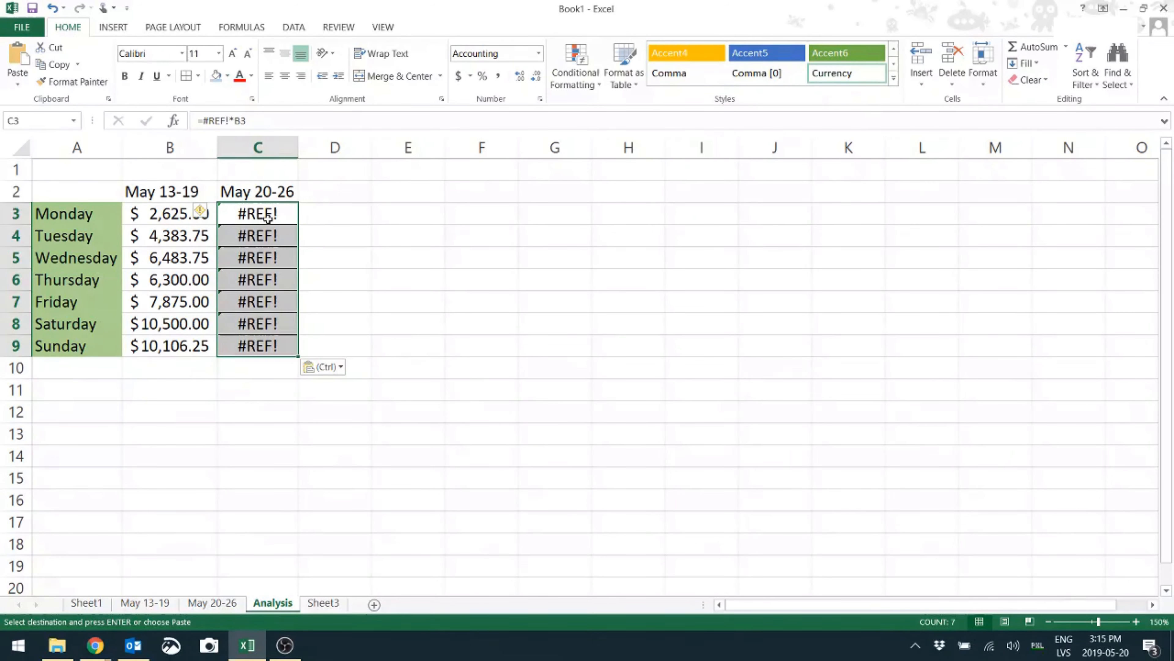
pyautogui.click(323, 367)
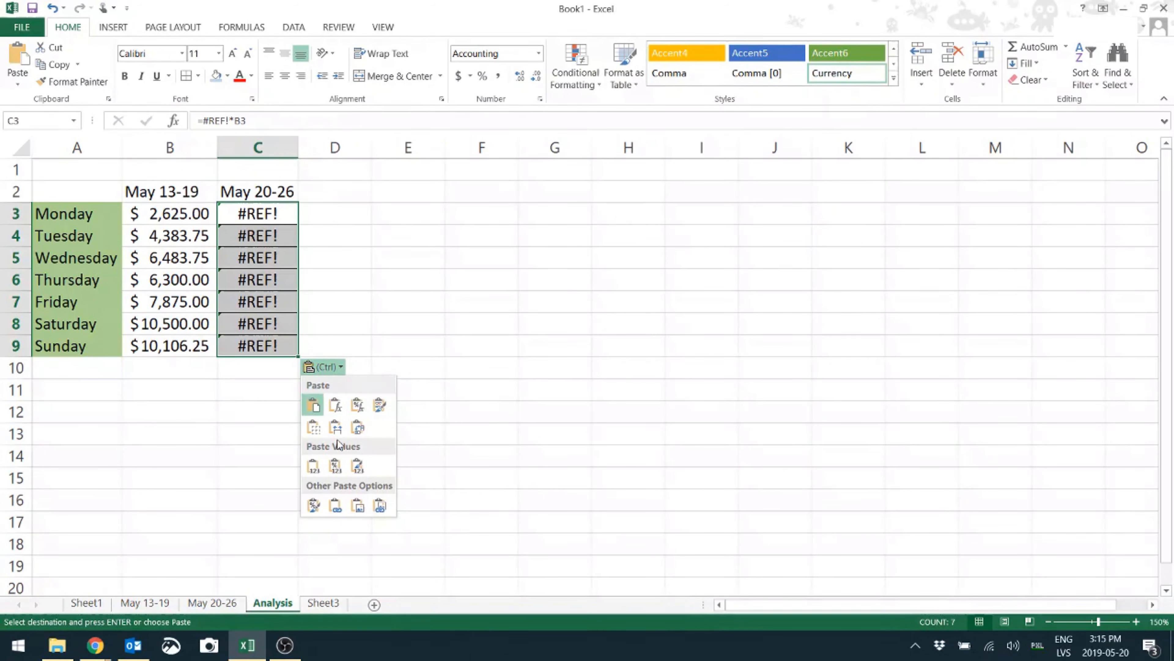
pyautogui.click(336, 466)
pyautogui.doubleClick(298, 148)
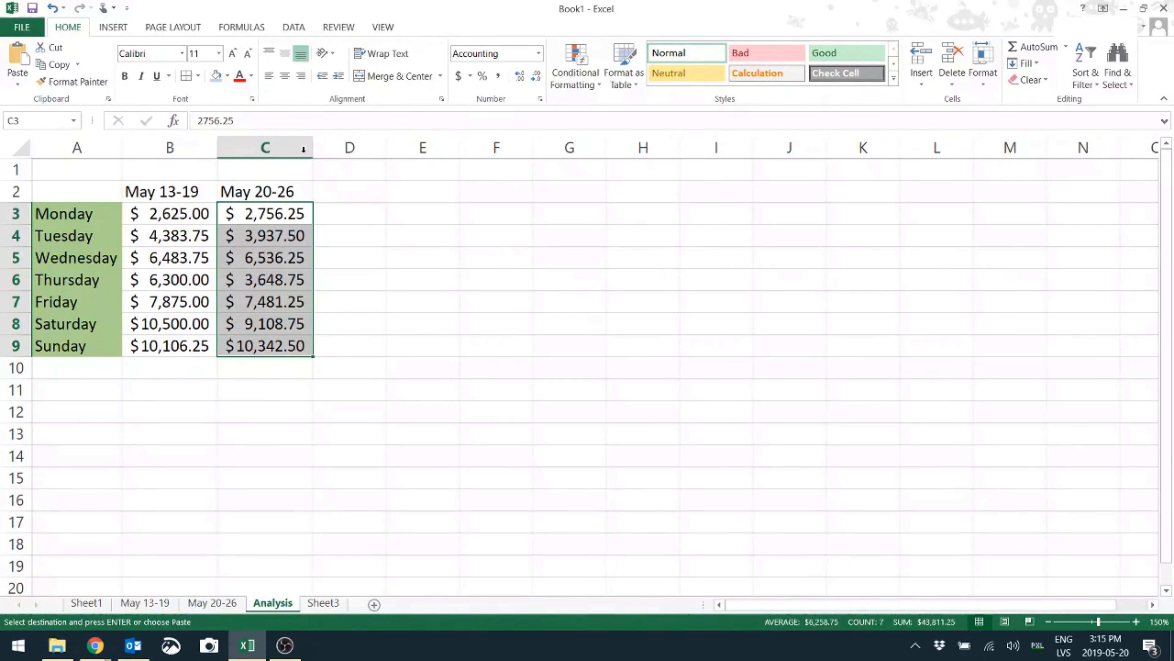
pyautogui.click(380, 273)
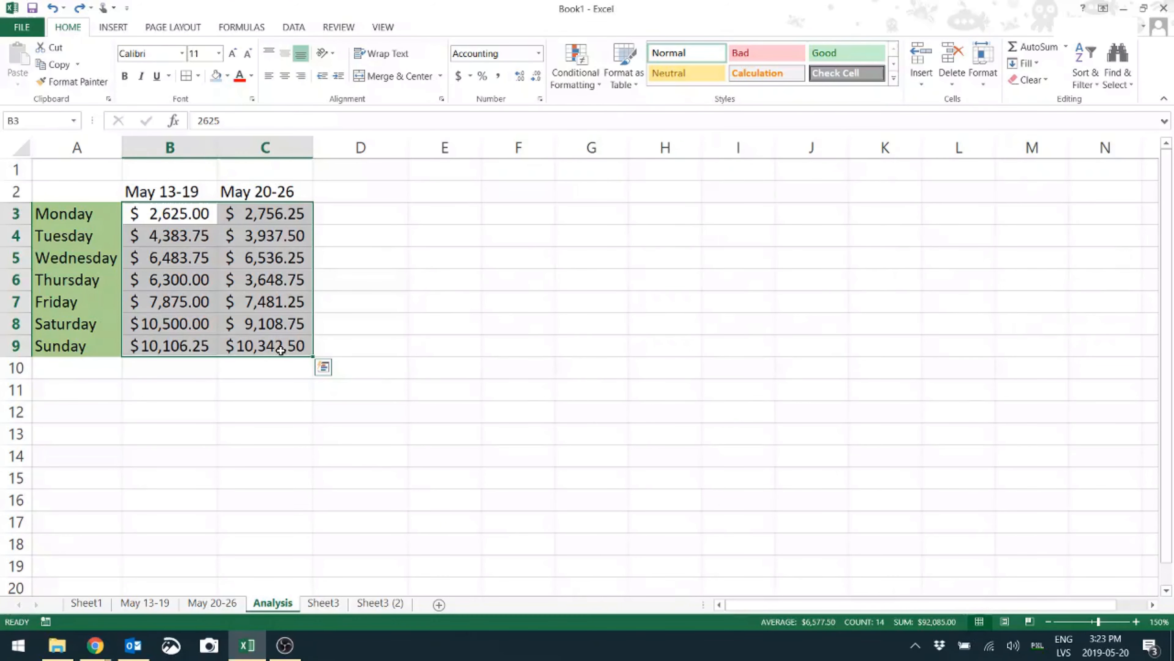
# Clear the pasted totals on Analysis and copy F4:F10 from the May 13-19 sheet
pyautogui.press('Delete')
pyautogui.click(178, 261)
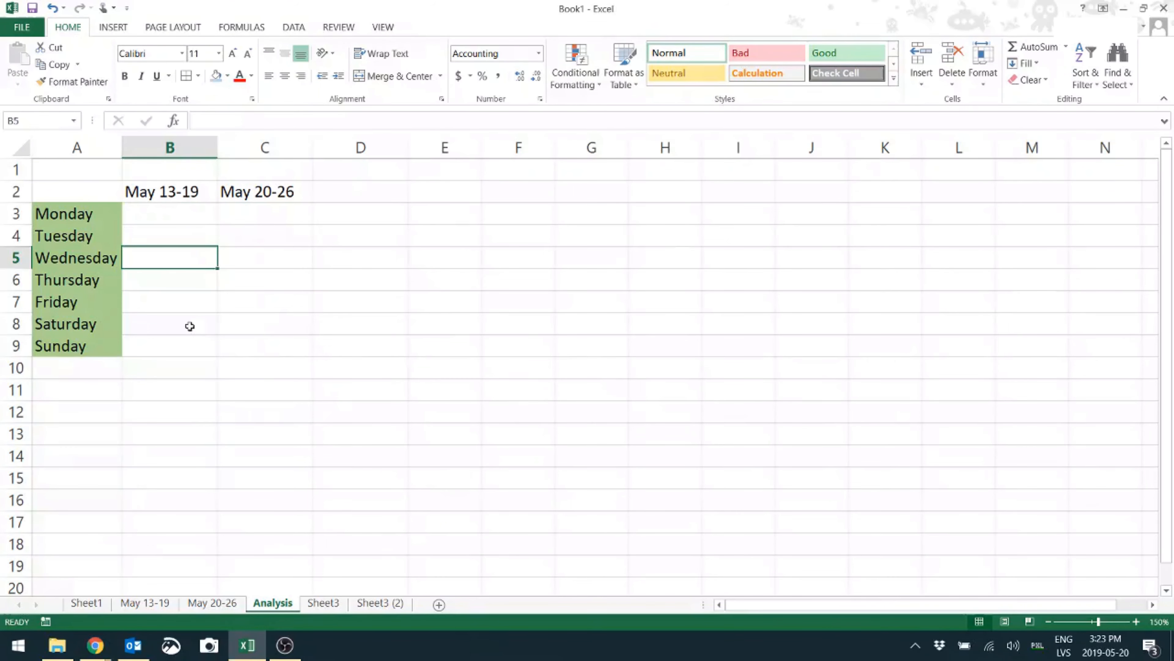
pyautogui.click(163, 602)
pyautogui.moveTo(530, 246); pyautogui.dragTo(525, 401)
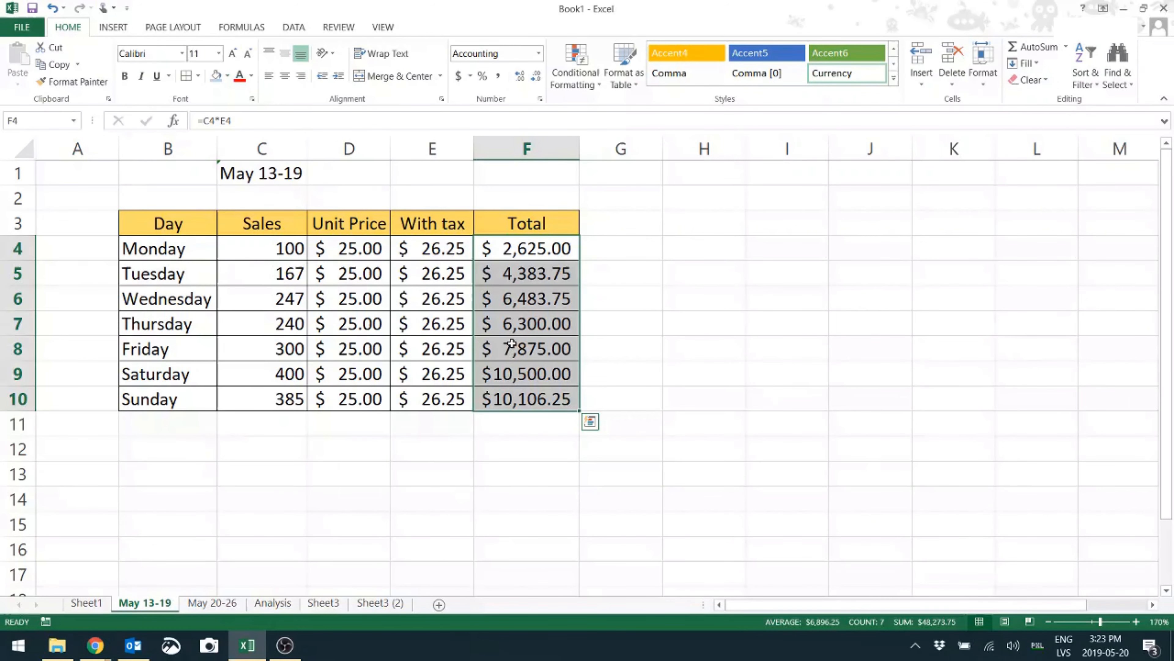
pyautogui.hotkey('ctrl', 'c')
# Paste Link the totals into Analysis B3:B9 and check B3's linking formula
pyautogui.click(272, 603)
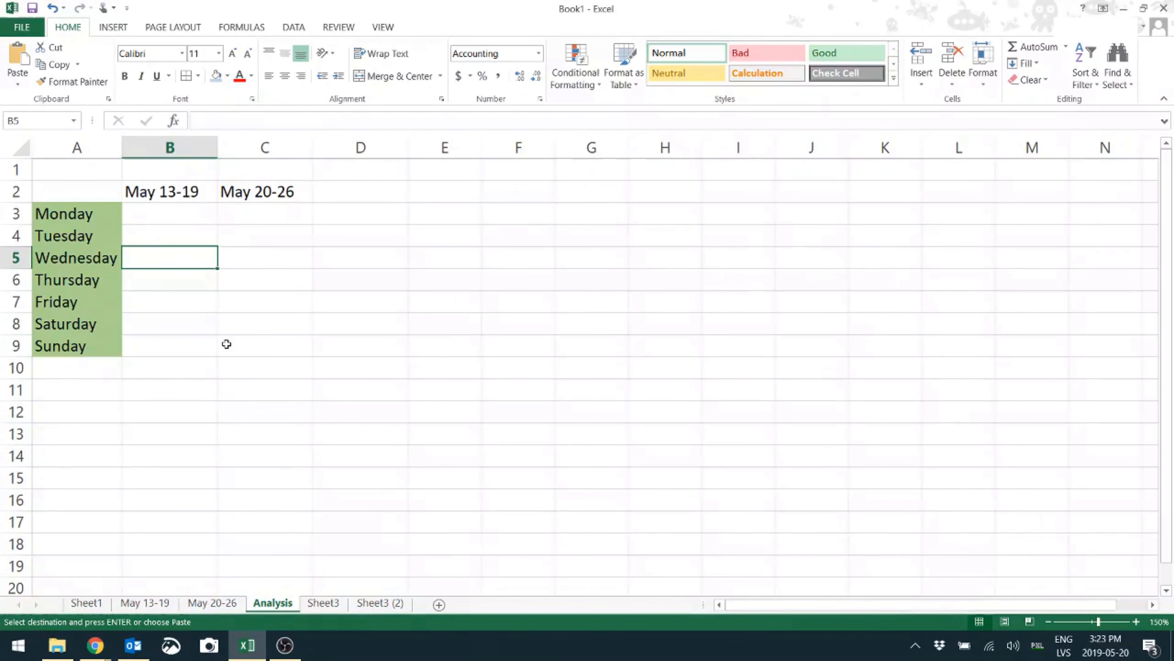
pyautogui.click(159, 215)
pyautogui.hotkey('ctrl', 'v')
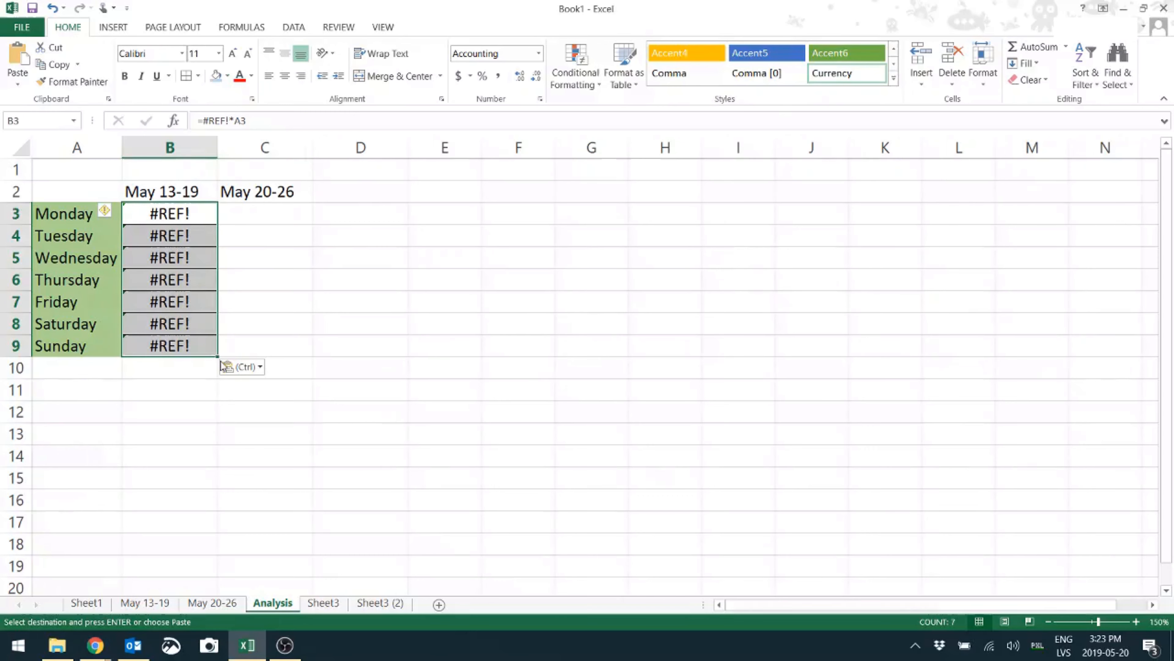
pyautogui.click(243, 366)
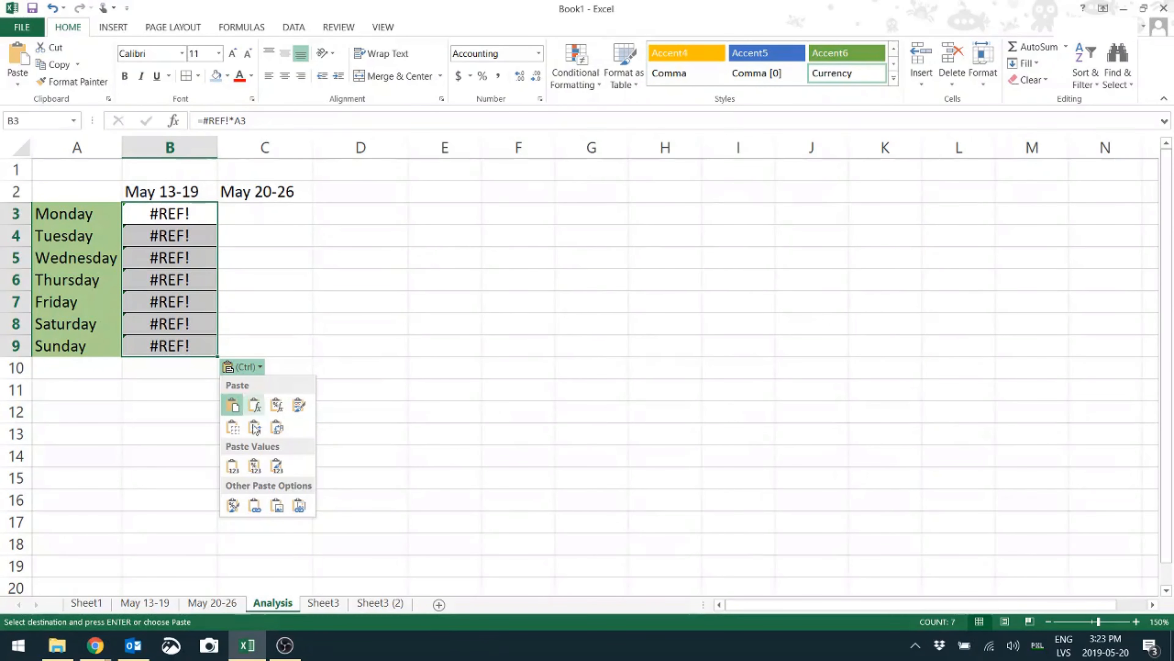
pyautogui.click(255, 507)
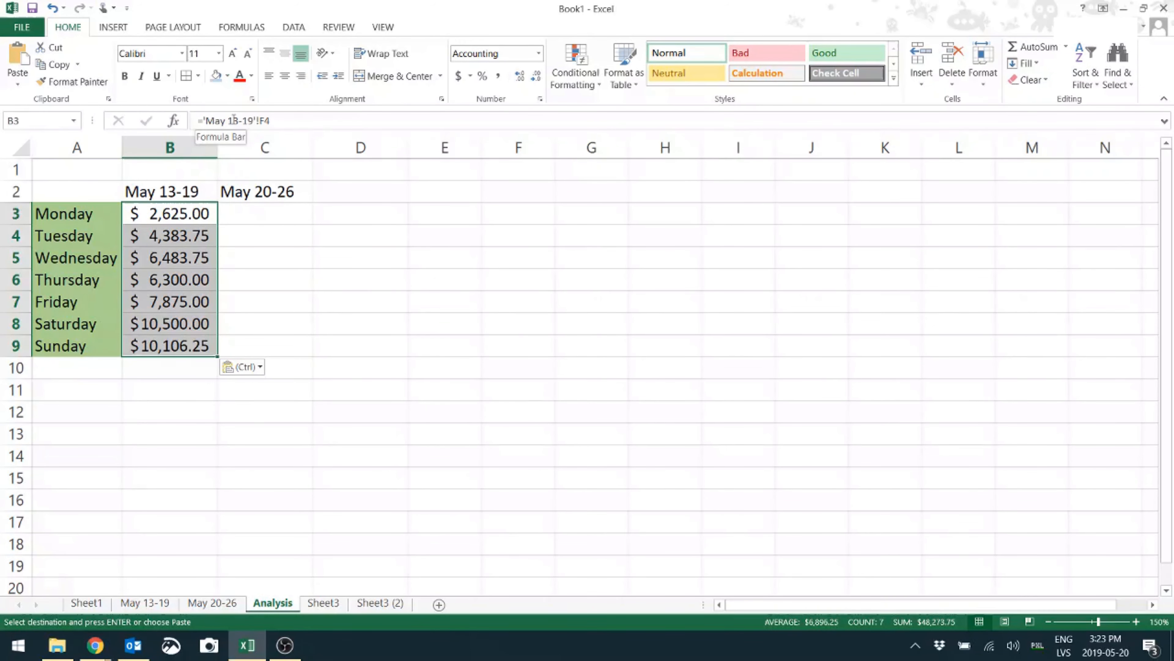
pyautogui.click(184, 237)
pyautogui.click(185, 215)
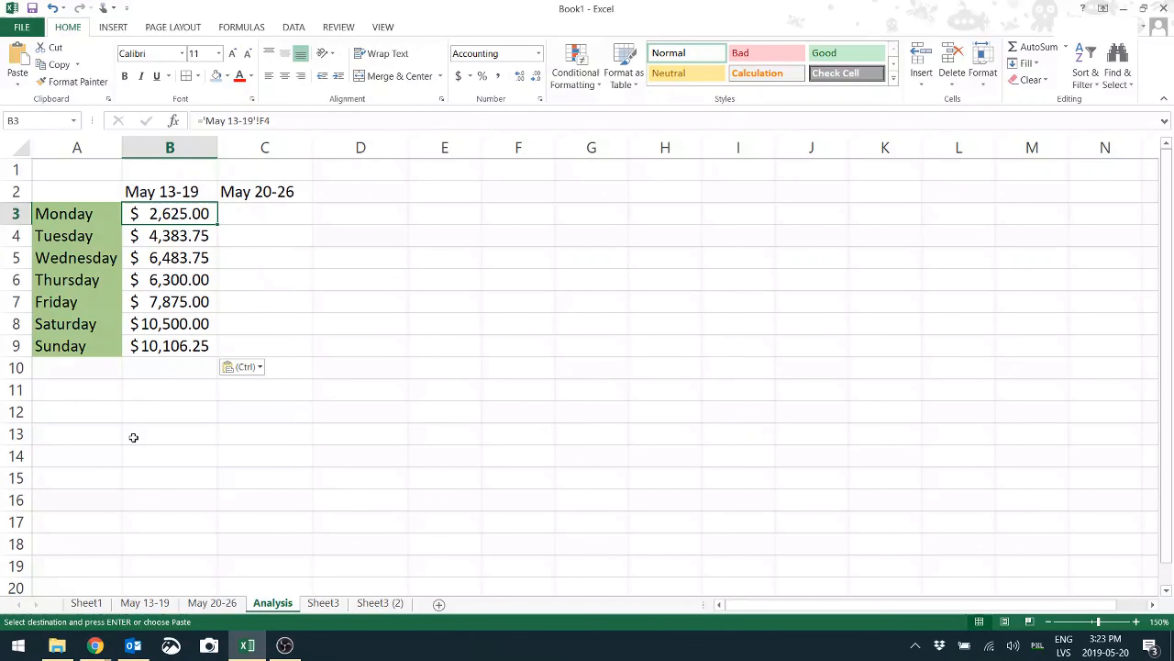
pyautogui.click(144, 602)
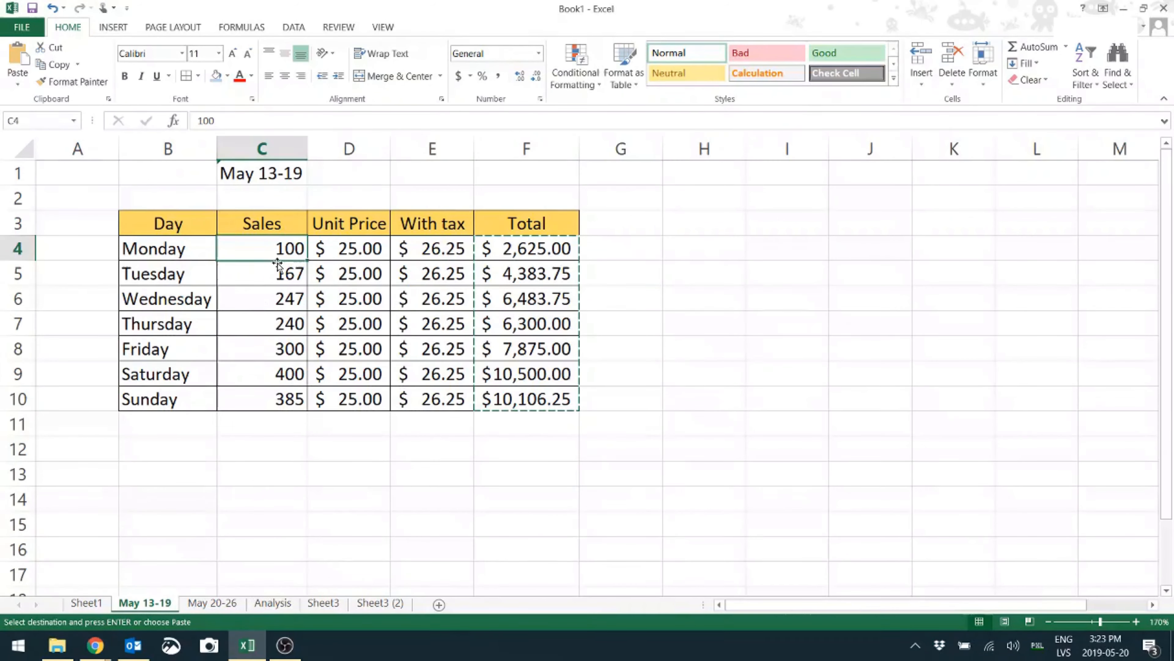
# Enter 140 as Monday's sales and confirm Analysis B3 updates to $3,675.00
pyautogui.write('1')
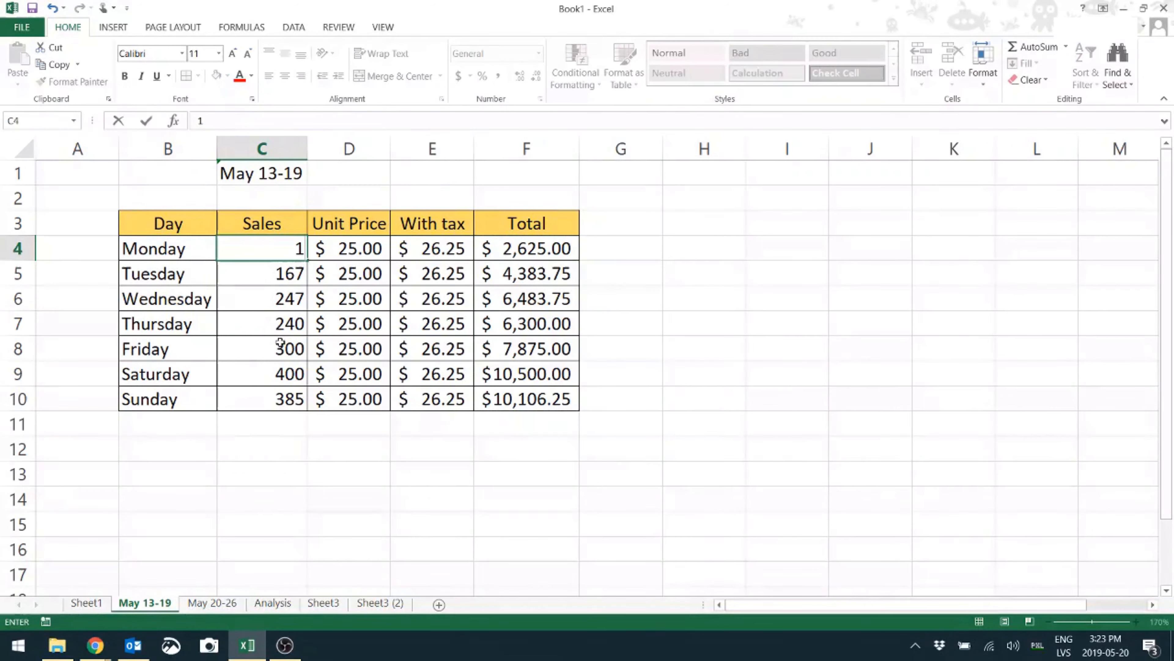
pyautogui.write('40')
pyautogui.click(471, 439)
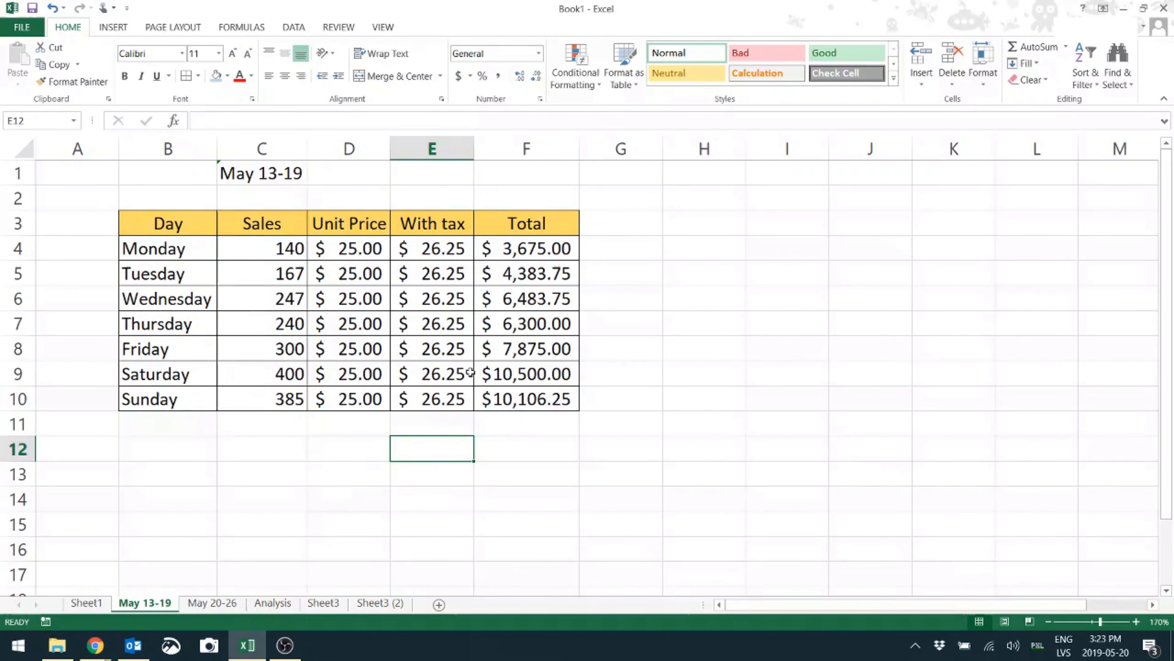
pyautogui.click(273, 602)
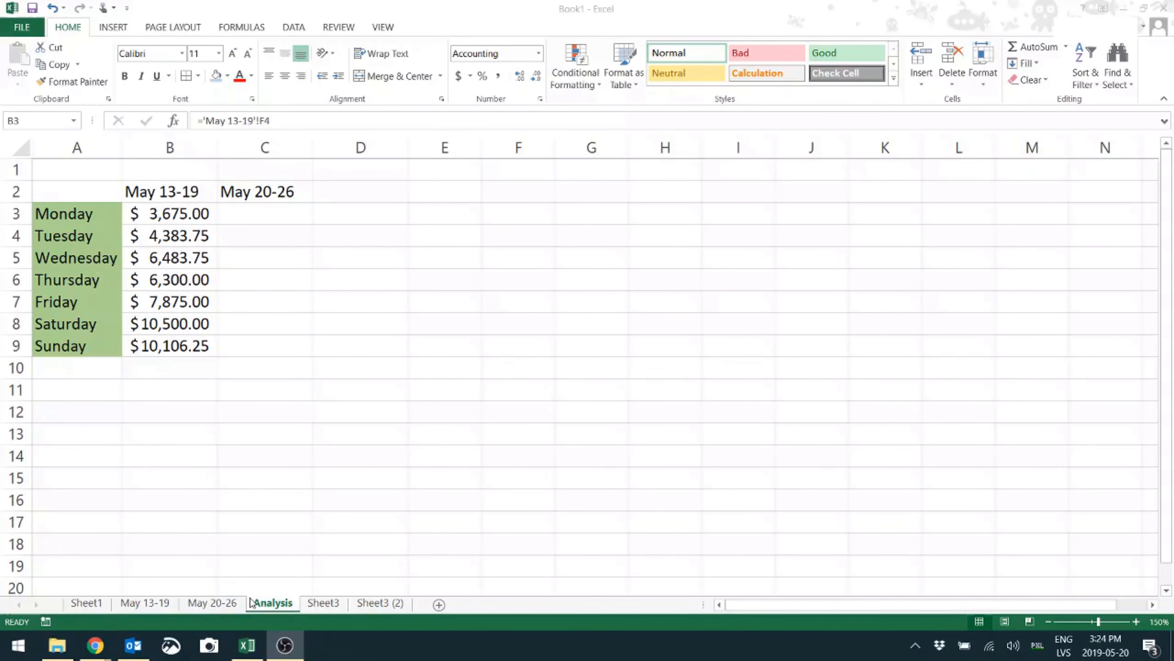
# Paste links to the May 20-26 totals (F4:F10) into Analysis from C3, $2,756.25 to $10,342.50
pyautogui.click(217, 603)
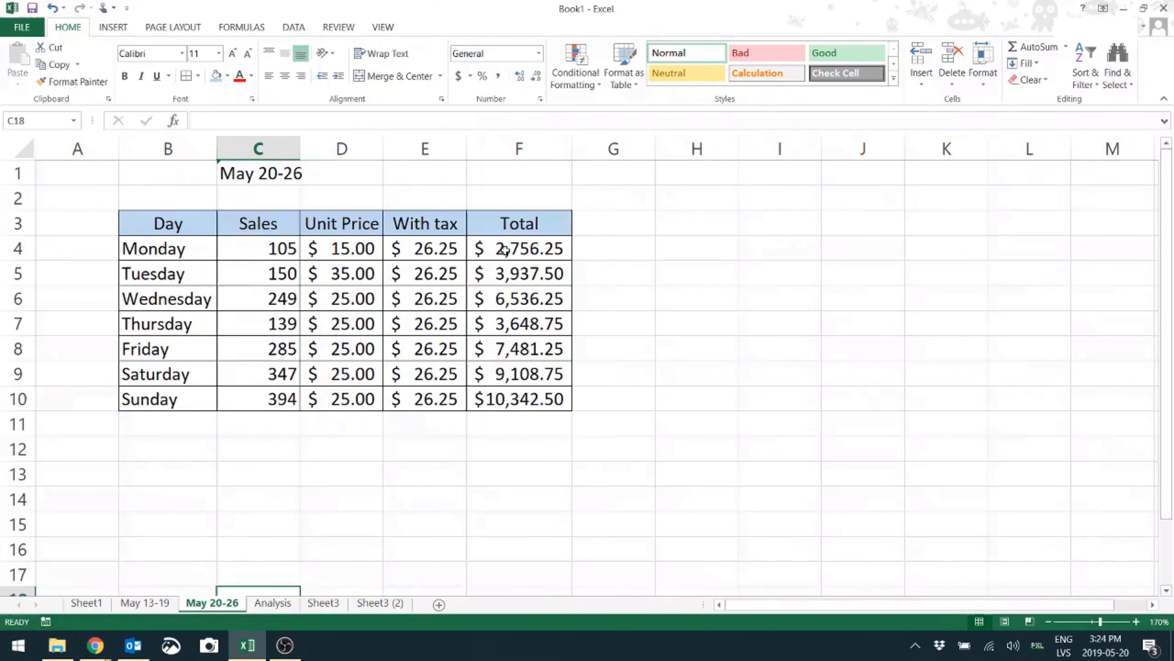
pyautogui.moveTo(525, 248); pyautogui.dragTo(527, 395)
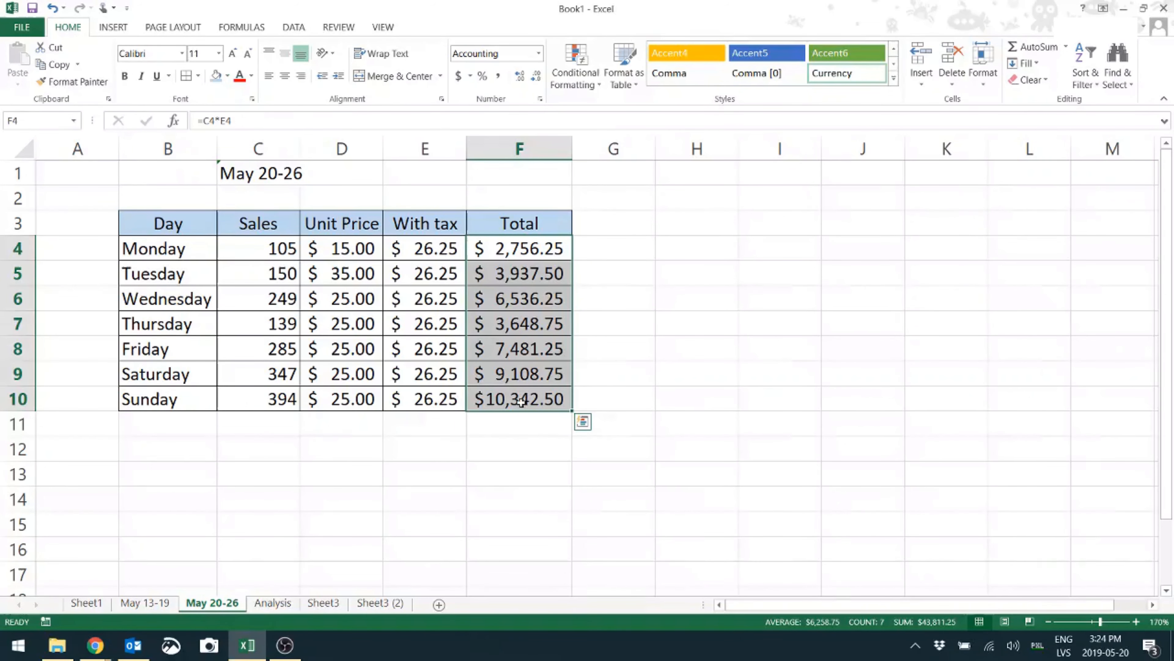
pyautogui.hotkey('ctrl', 'c')
pyautogui.click(273, 603)
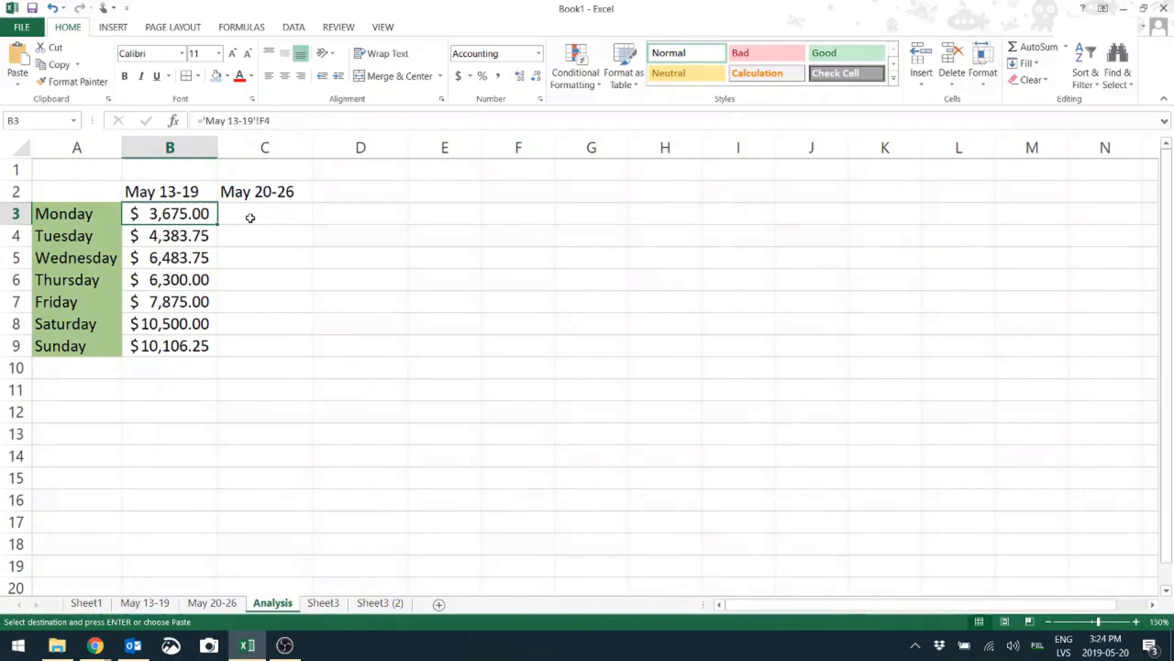
pyautogui.click(250, 217)
pyautogui.hotkey('ctrl', 'v')
pyautogui.click(337, 368)
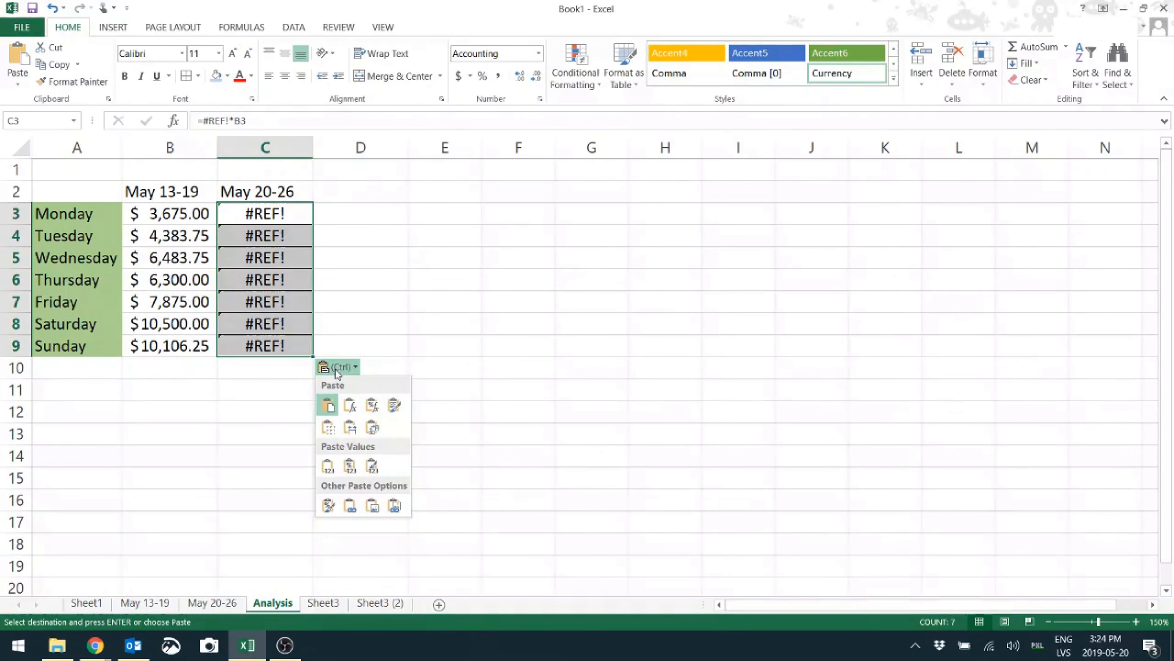
pyautogui.click(350, 507)
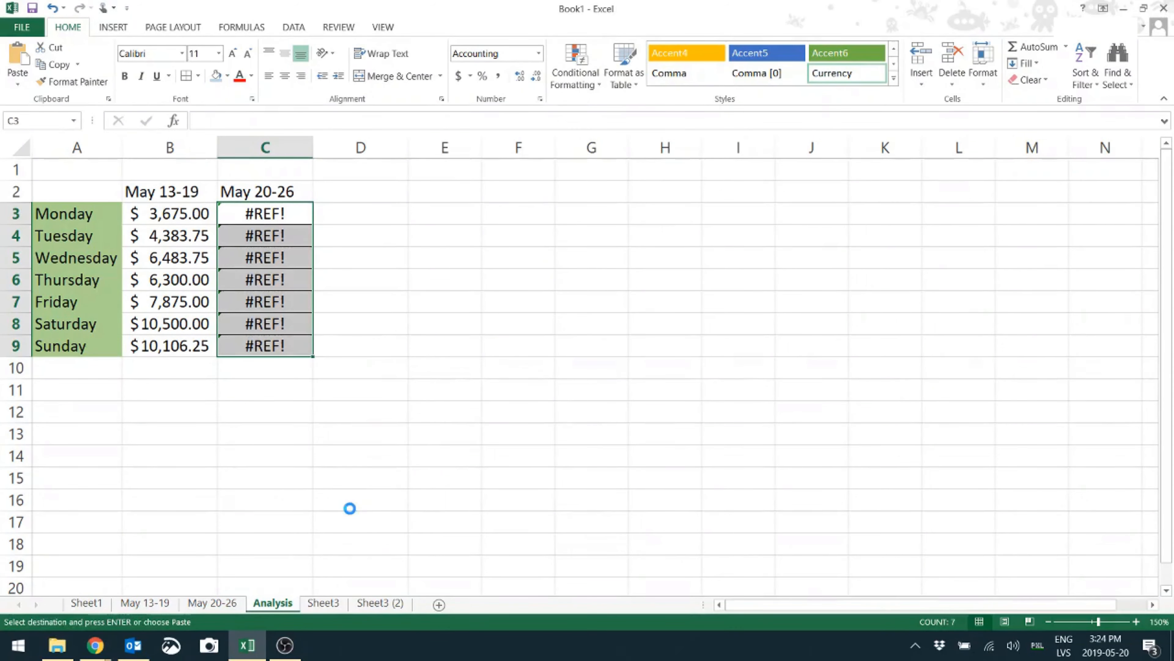
pyautogui.click(357, 276)
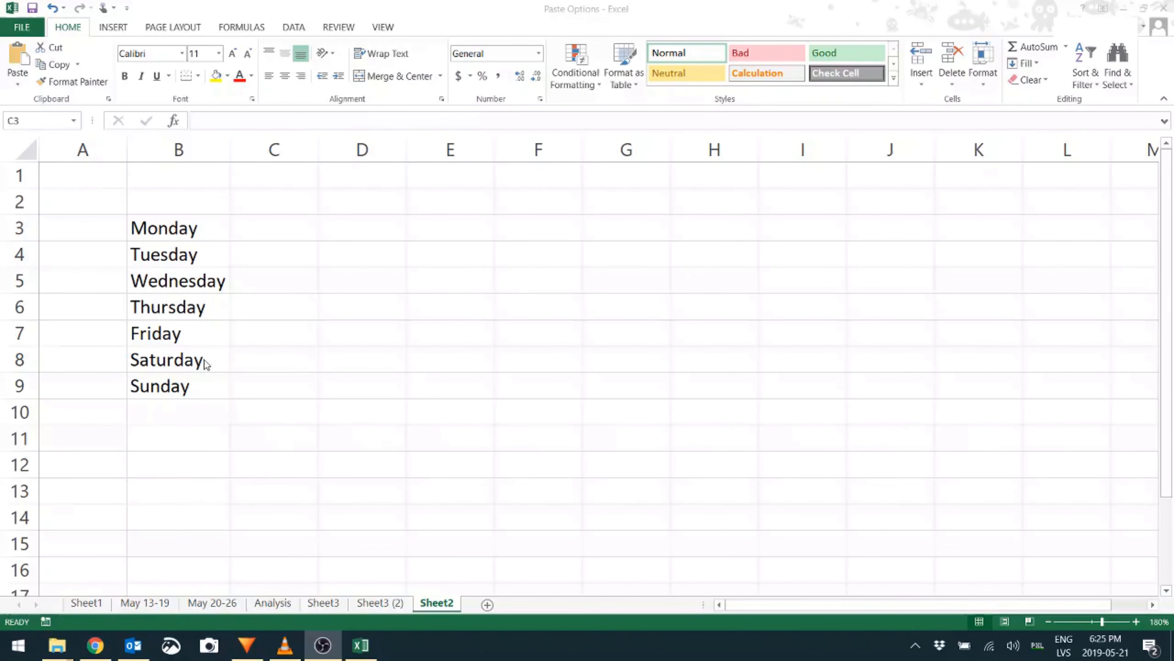
# Copy the Monday–Sunday list in B3:B9 and paste it transposed across row 3 from D3
pyautogui.moveTo(190, 227); pyautogui.dragTo(183, 387)
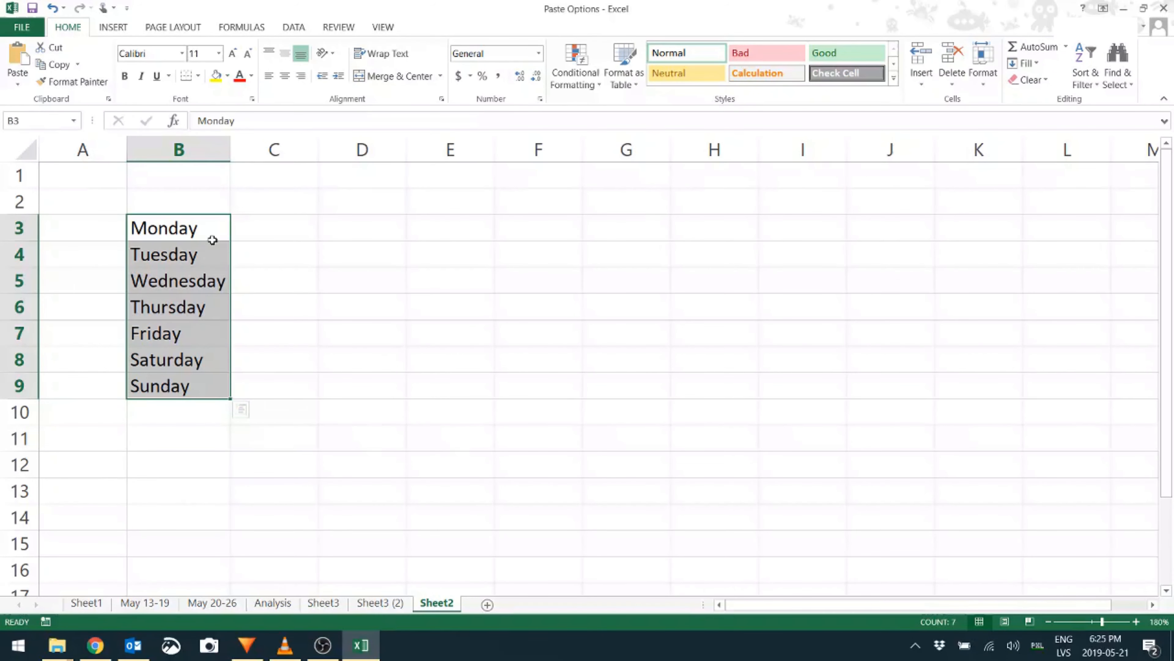
pyautogui.hotkey('ctrl', 'c')
pyautogui.click(346, 234)
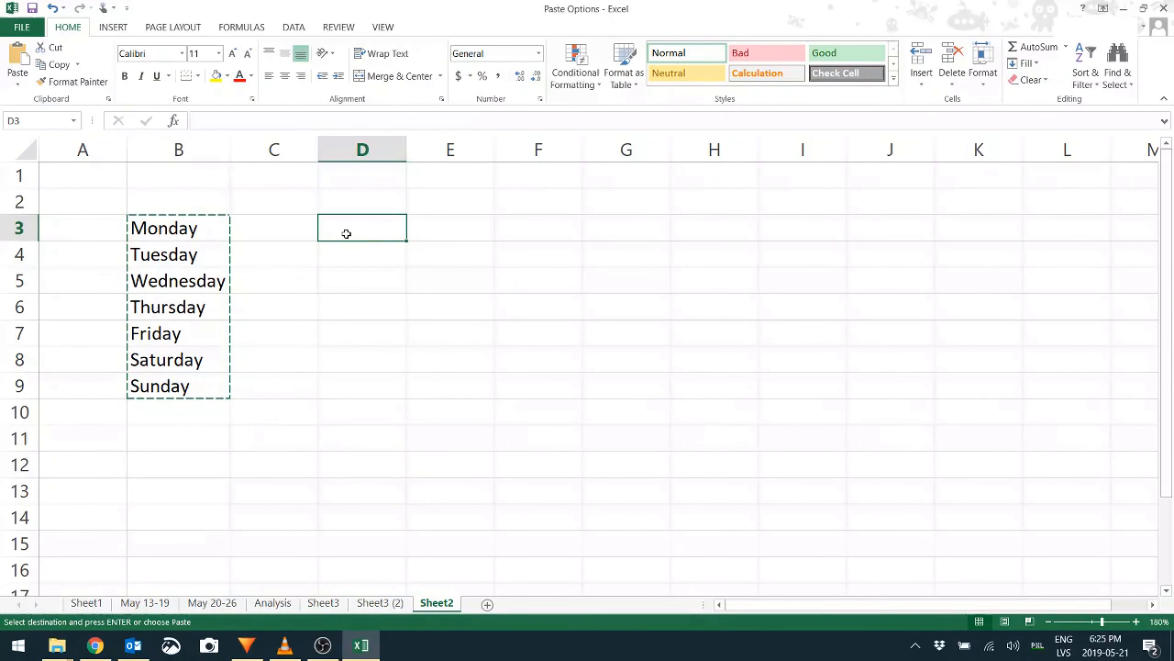
pyautogui.hotkey('ctrl', 'v')
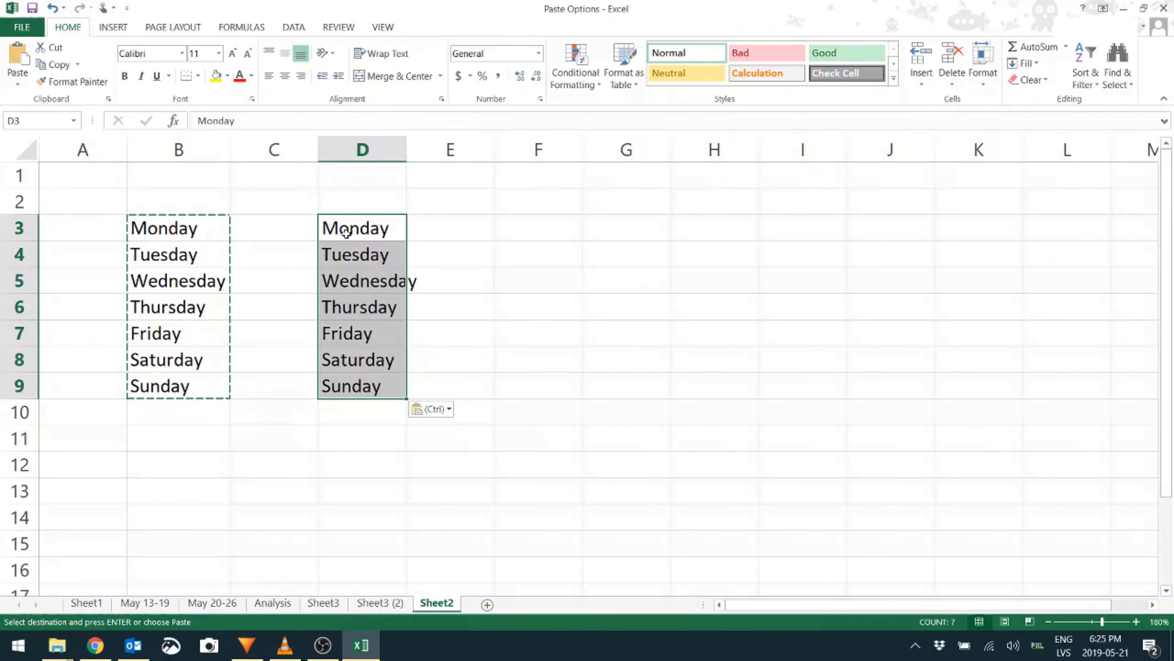
pyautogui.click(439, 413)
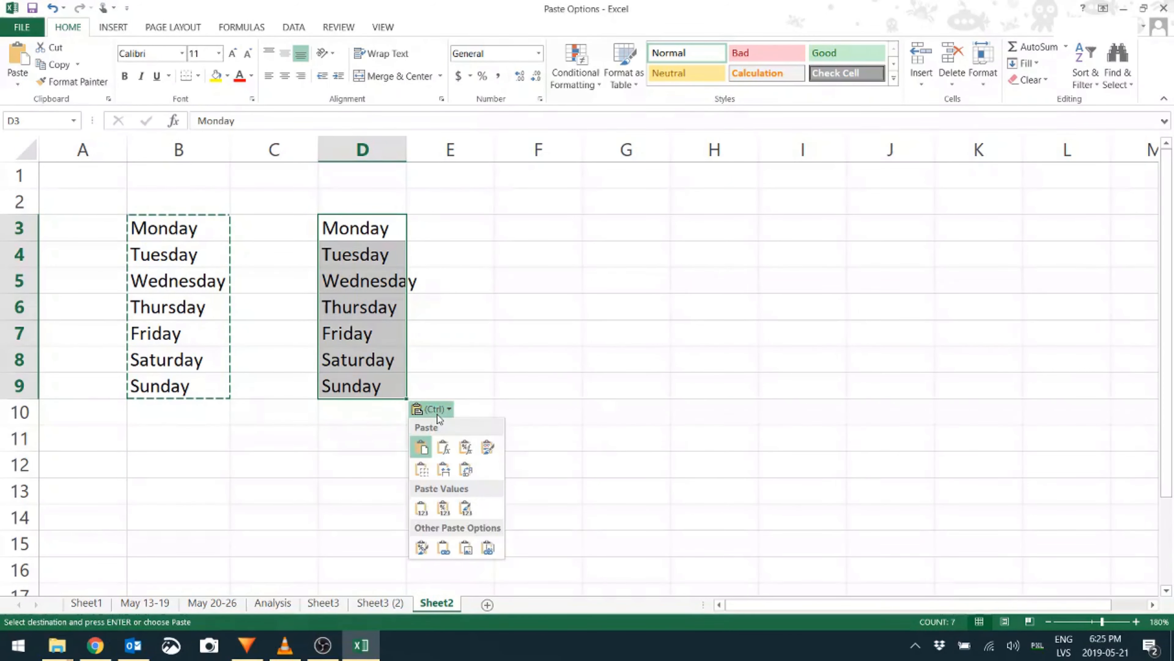
pyautogui.click(466, 470)
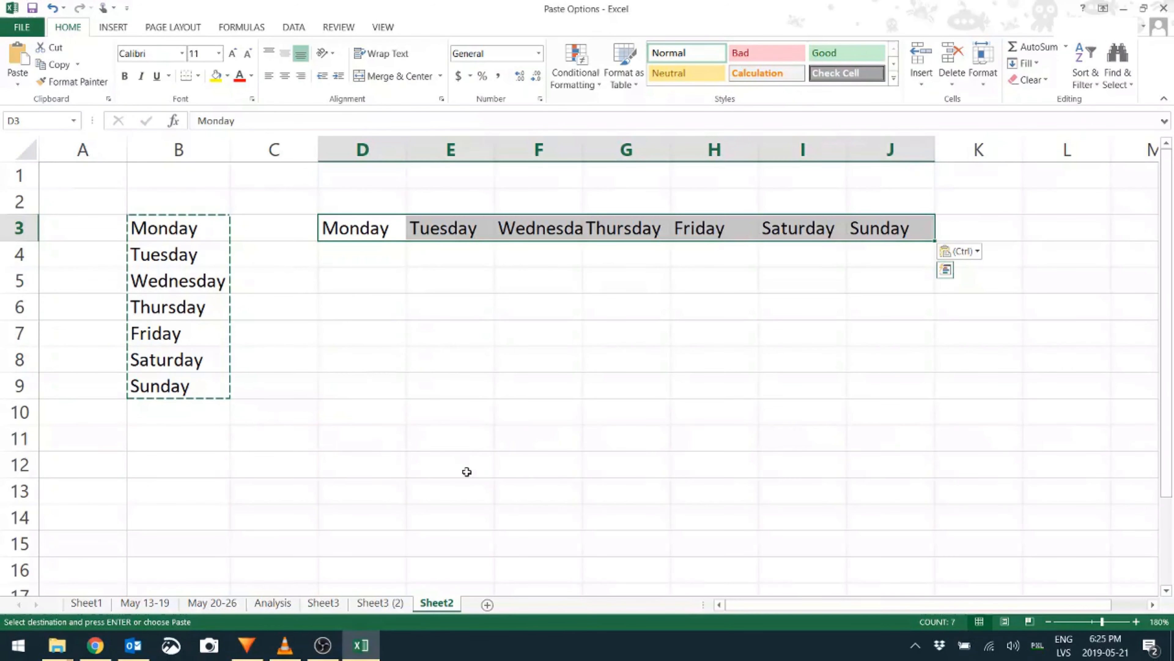
pyautogui.click(356, 278)
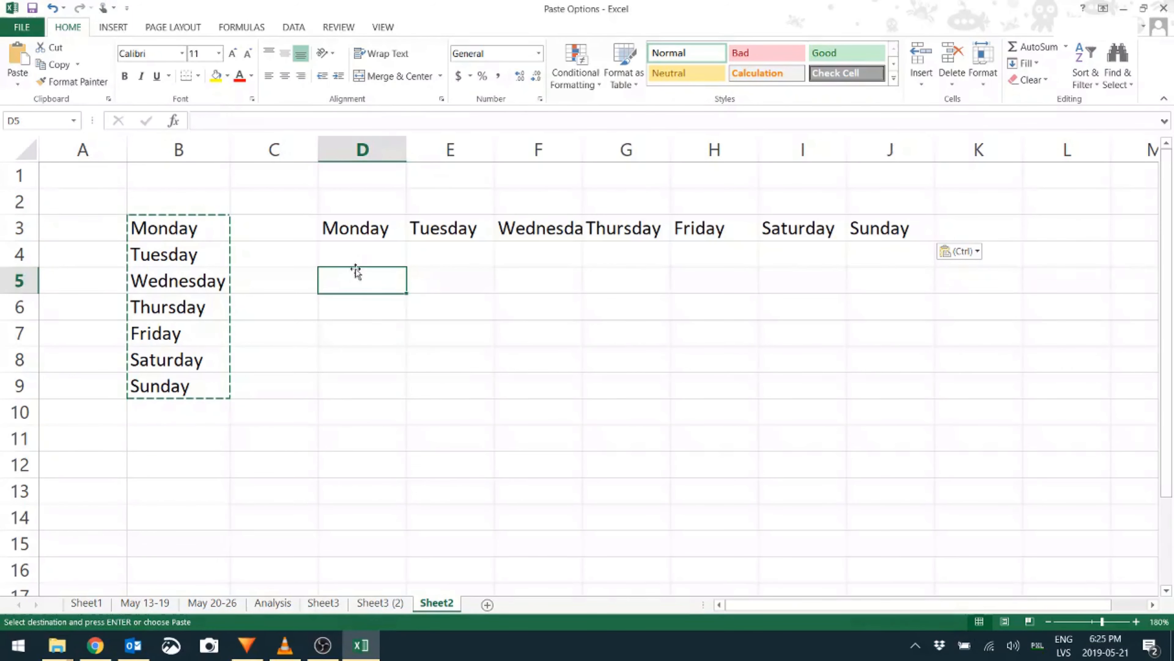
# Copy the weekday row D3:J3 and paste it transposed as a column starting at D5
pyautogui.moveTo(355, 232); pyautogui.dragTo(918, 229)
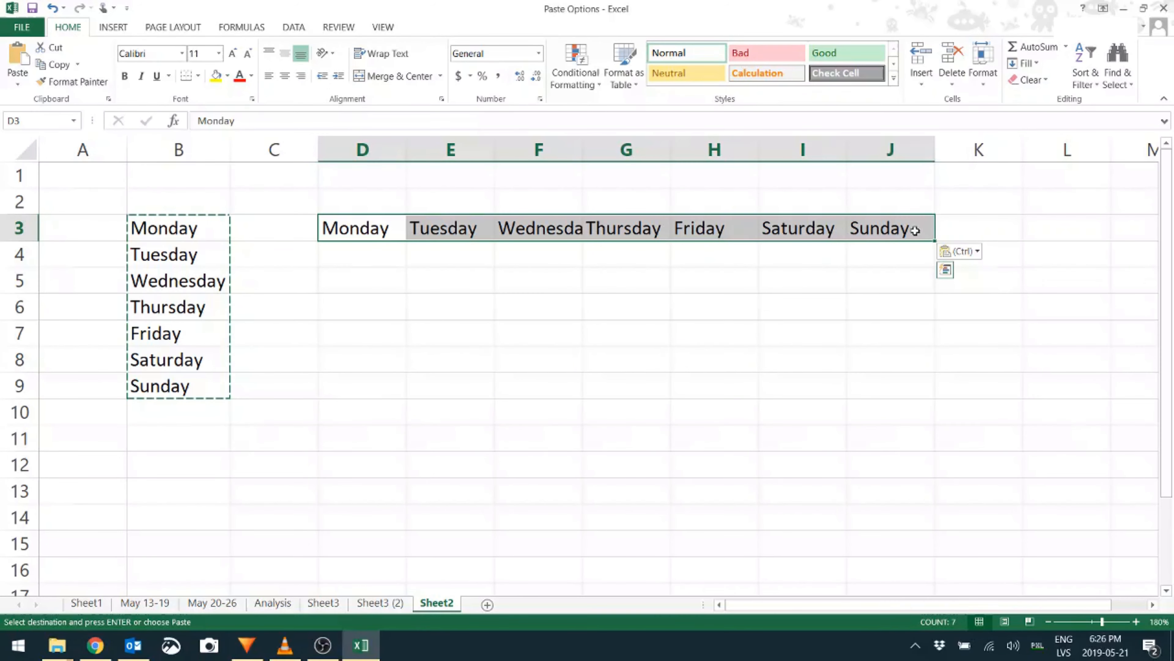
pyautogui.hotkey('ctrl', 'c')
pyautogui.click(360, 284)
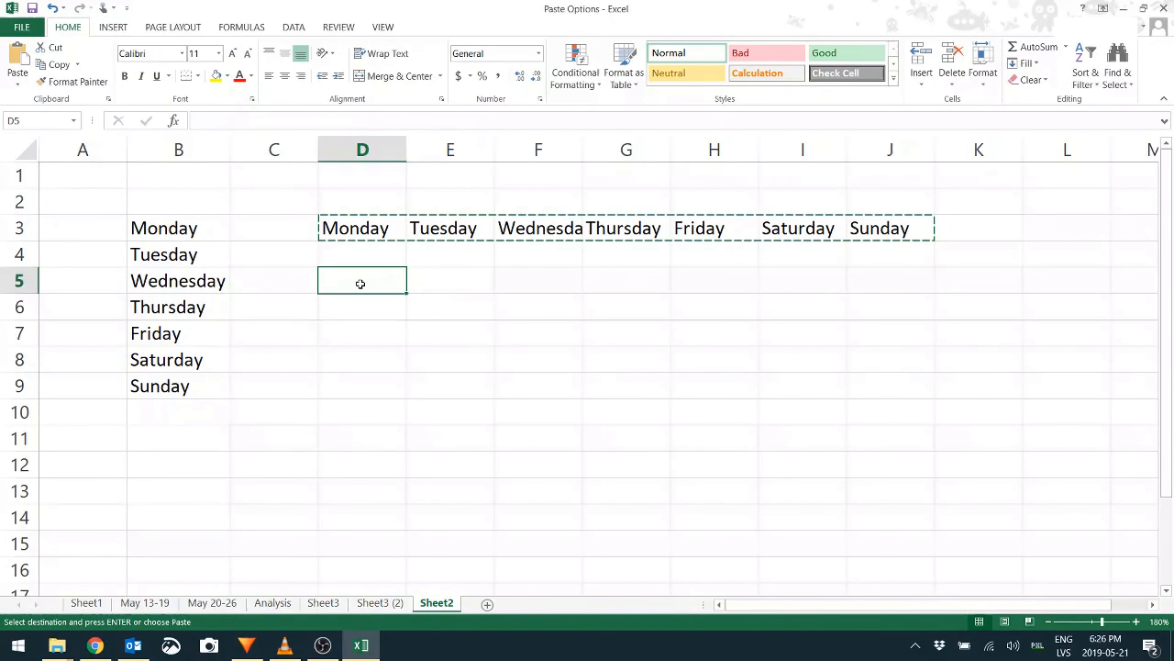
pyautogui.hotkey('ctrl', 'v')
pyautogui.click(952, 305)
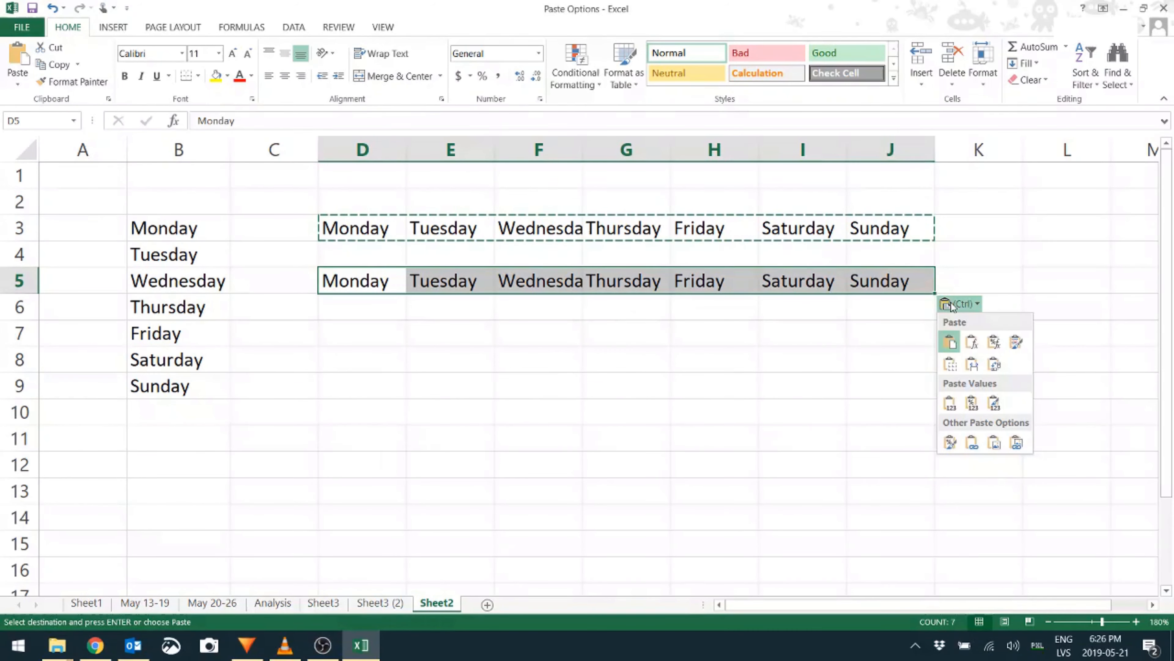
pyautogui.click(994, 365)
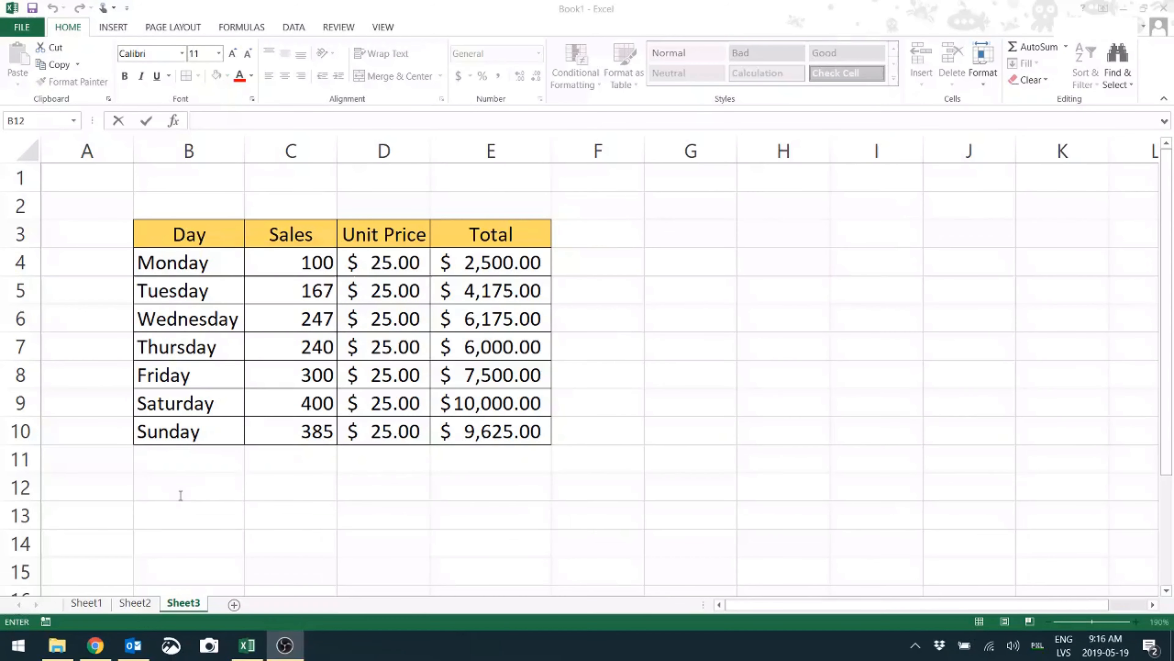
# Copy the sales table B3:E10 and paste it transposed at B12 so weekdays run across
pyautogui.moveTo(173, 224); pyautogui.dragTo(499, 432)
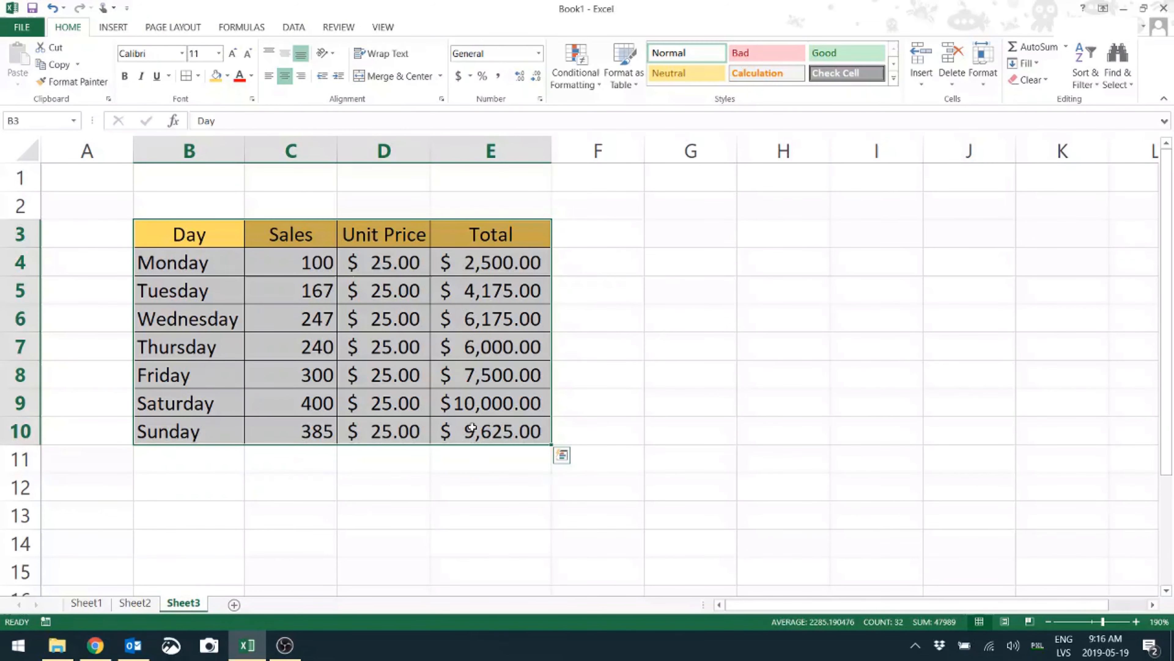
pyautogui.hotkey('ctrl', 'c')
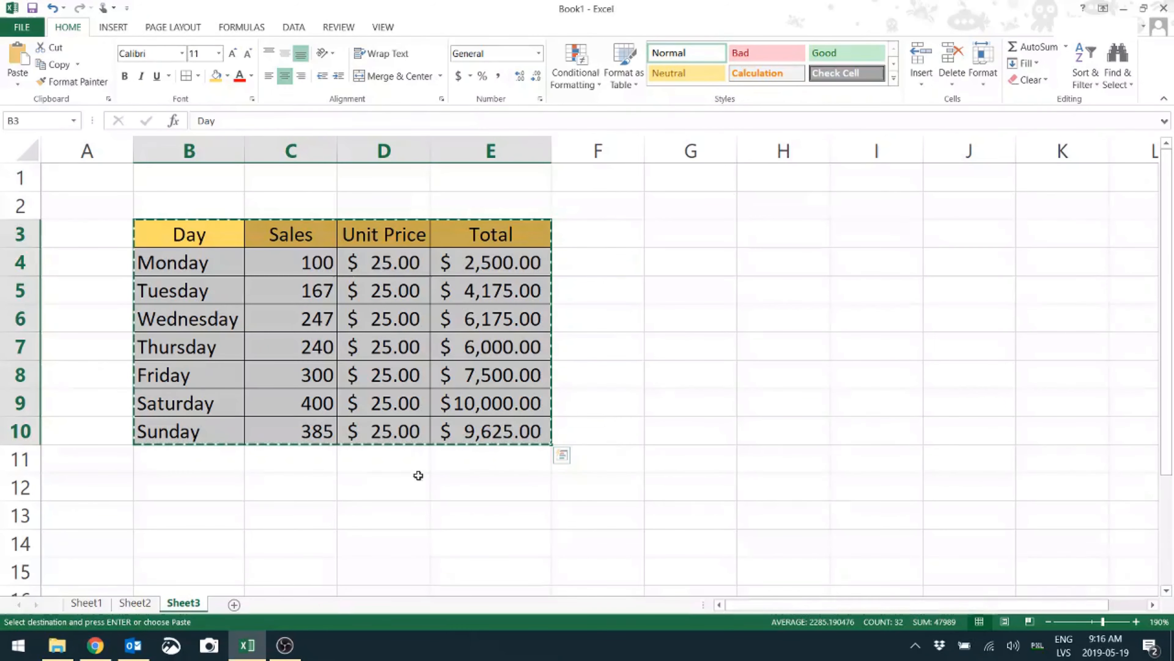
pyautogui.click(183, 491)
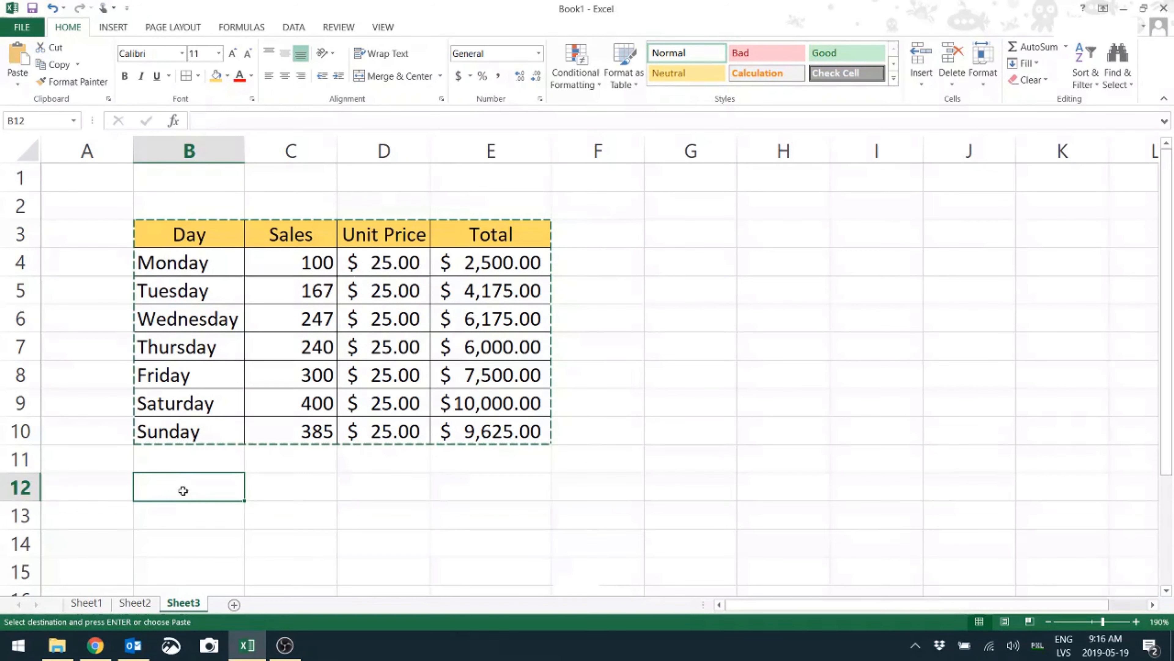
pyautogui.hotkey('ctrl', 'v')
pyautogui.click(576, 587)
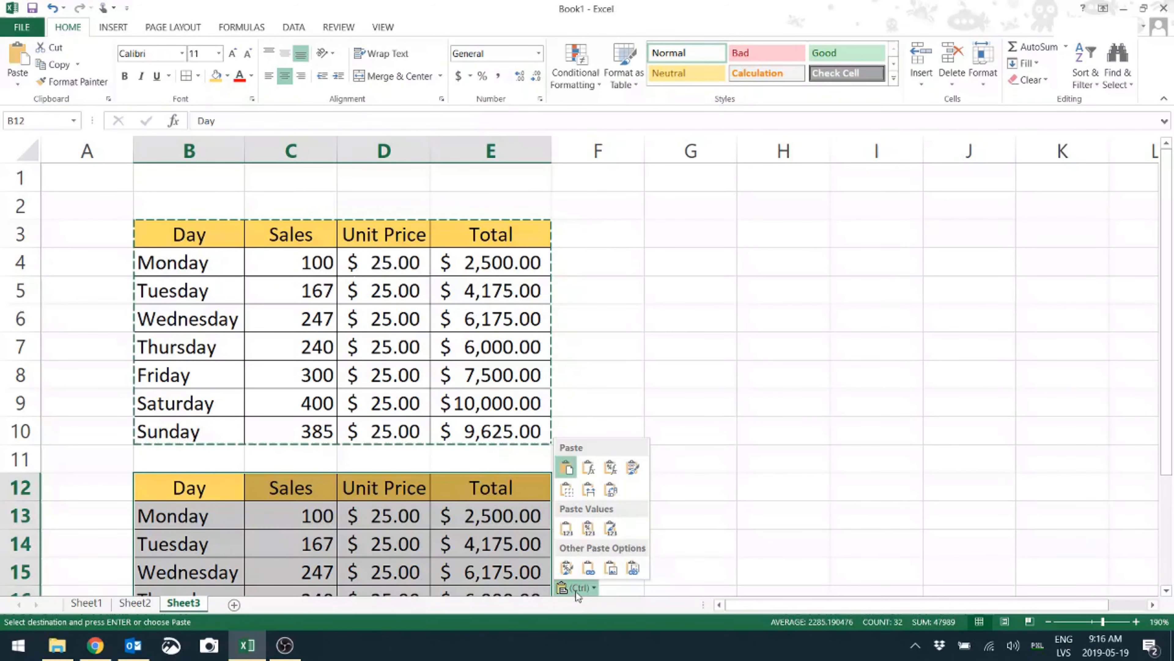
pyautogui.click(611, 490)
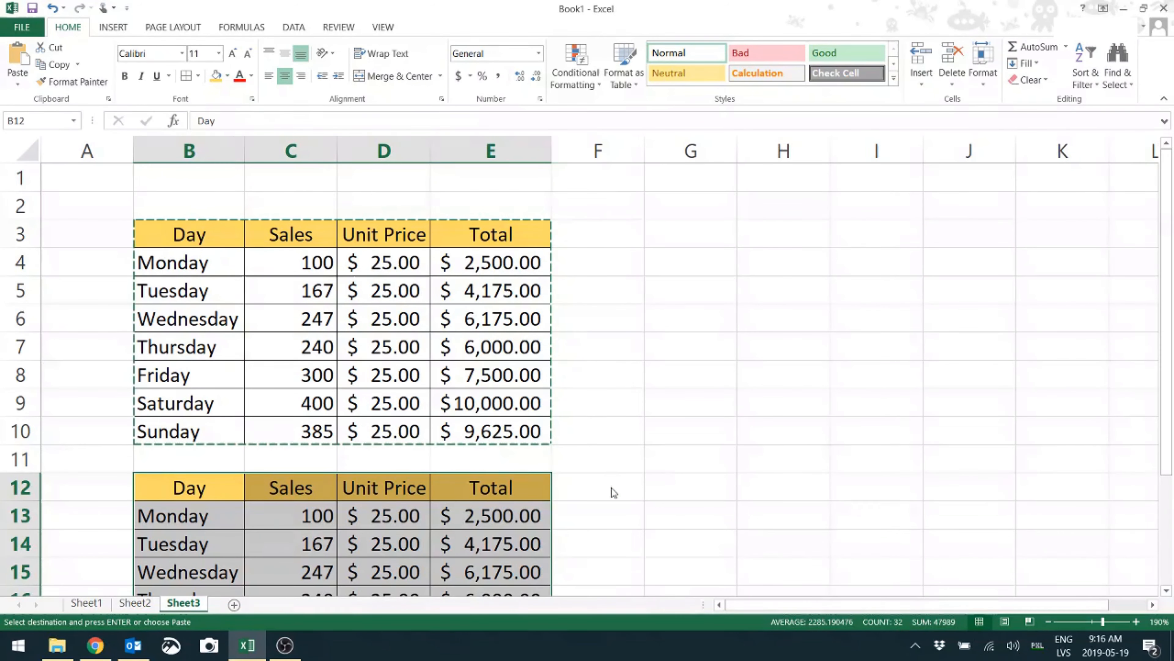
pyautogui.scroll(-2, 608, 479)
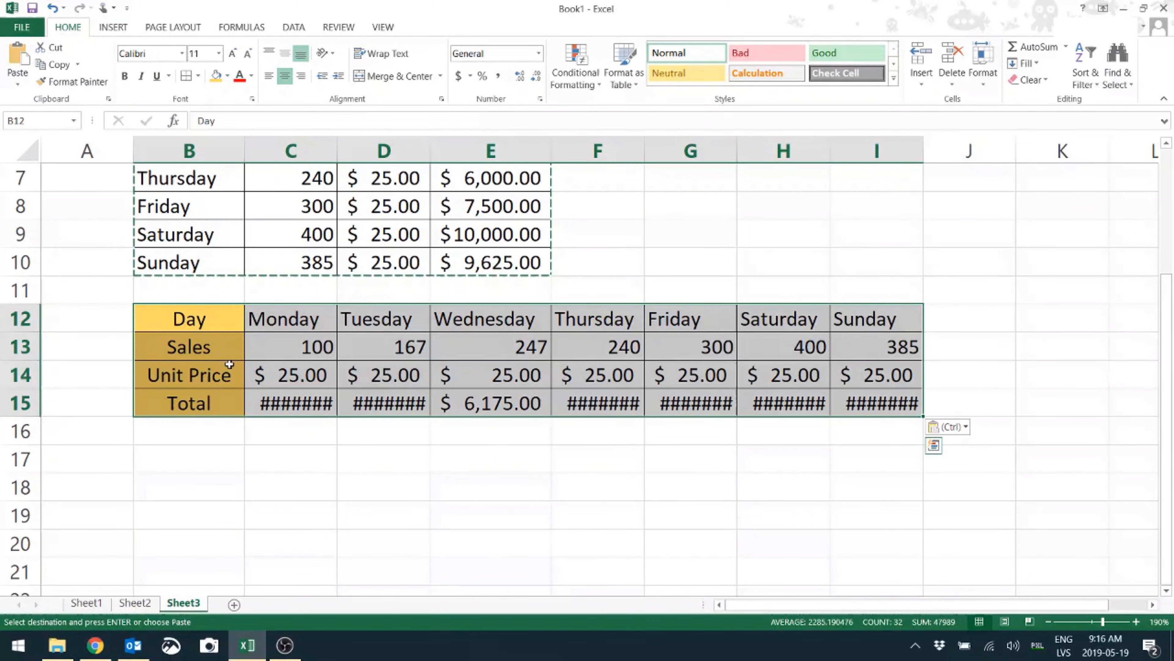
# Autofit columns B through I so totals $2,500.00–$9,625.00 display fully
pyautogui.click(263, 354)
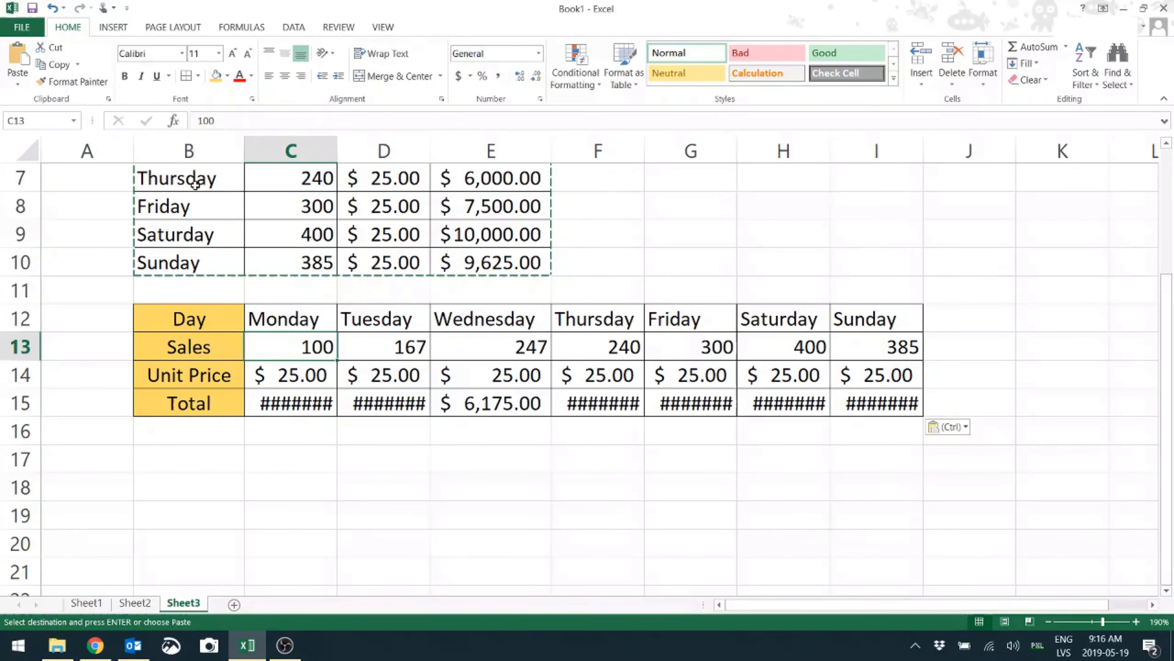
pyautogui.moveTo(196, 144); pyautogui.dragTo(892, 152)
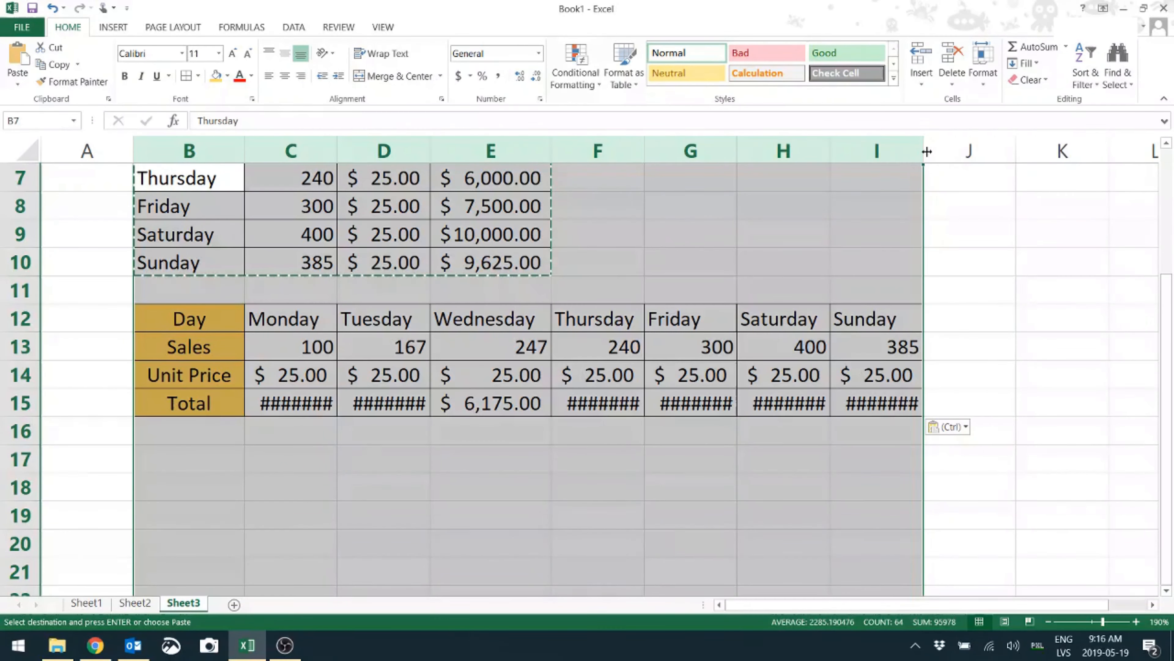
pyautogui.doubleClick(926, 152)
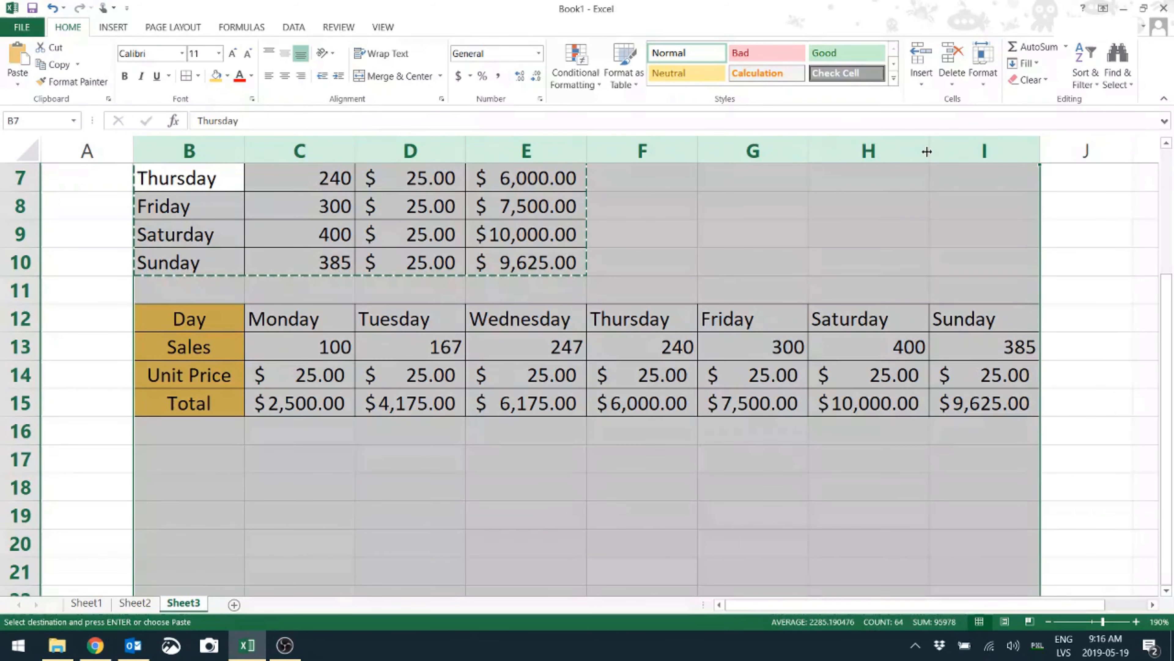